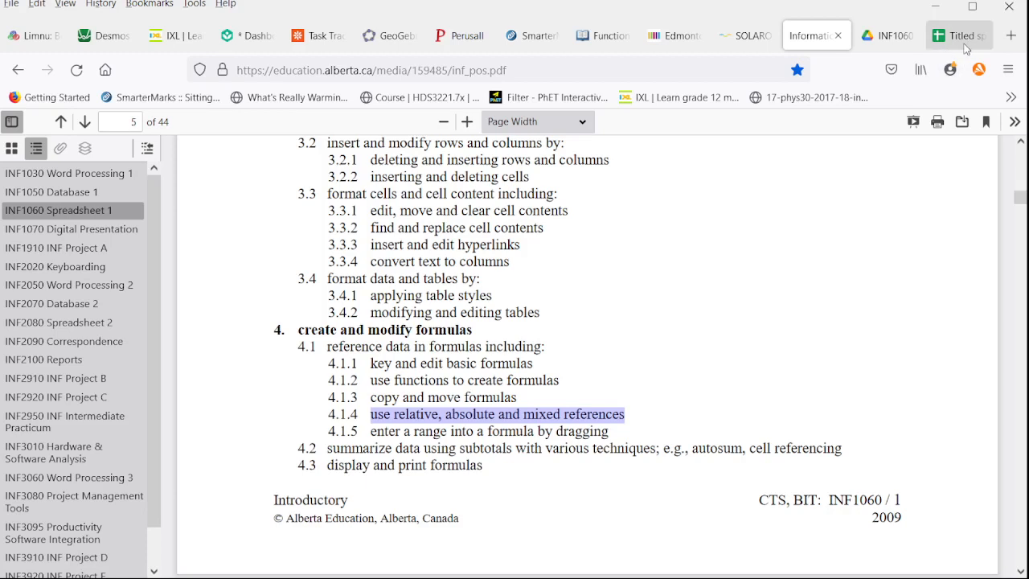
Switch to the Google Sheets spreadsheet and enter a formula in cell E9 that references A4
{"action": "left_click", "coordinate": [960, 36]}
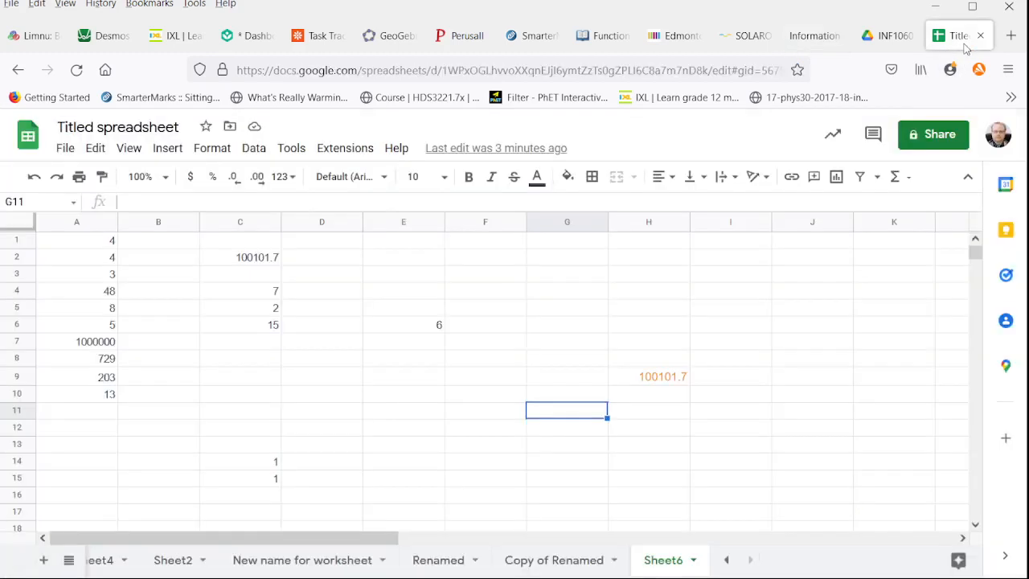
{"action": "left_click", "coordinate": [669, 382]}
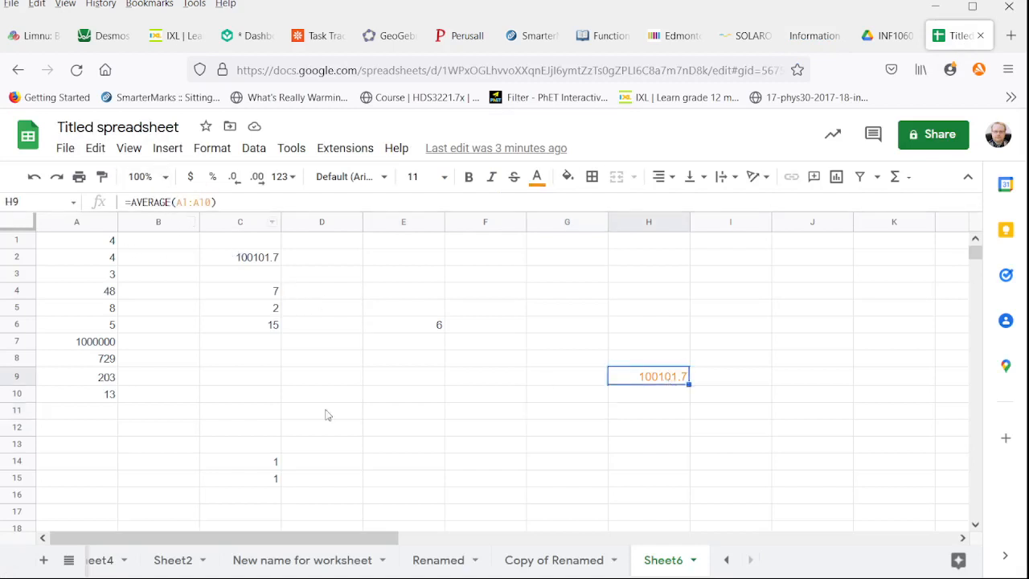
{"action": "left_click", "coordinate": [400, 378]}
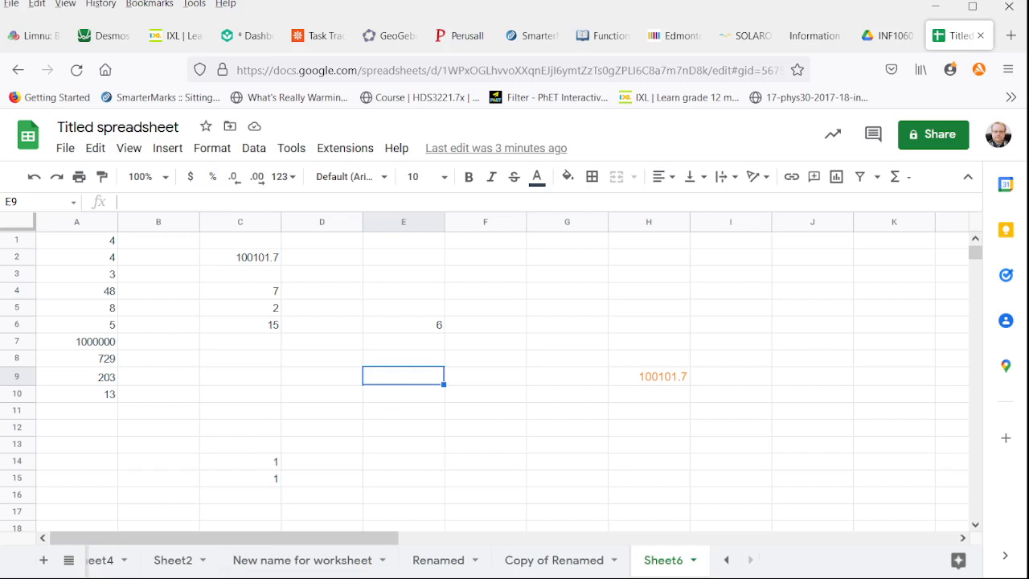
{"action": "type", "text": "="}
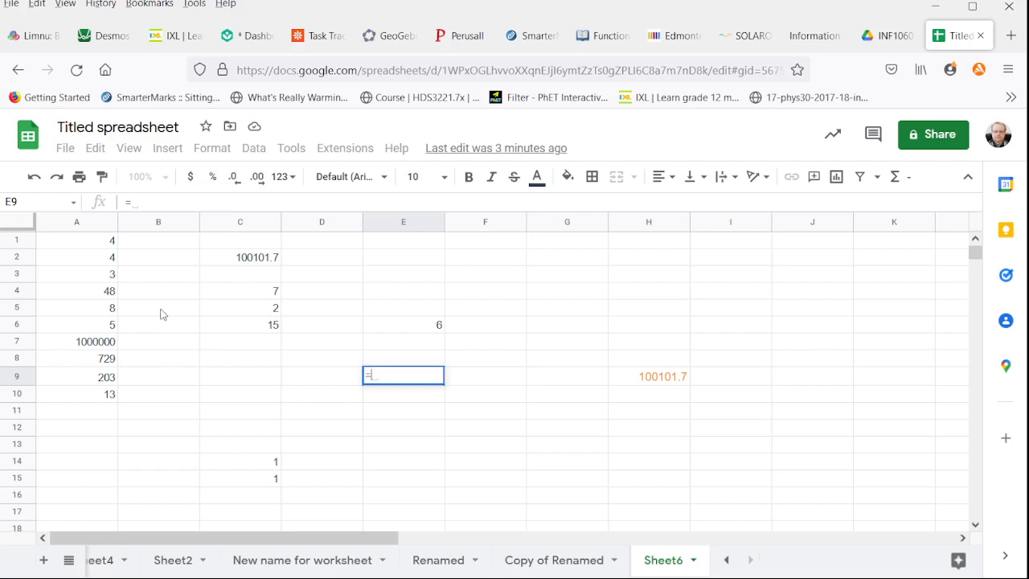
{"action": "left_click", "coordinate": [96, 294]}
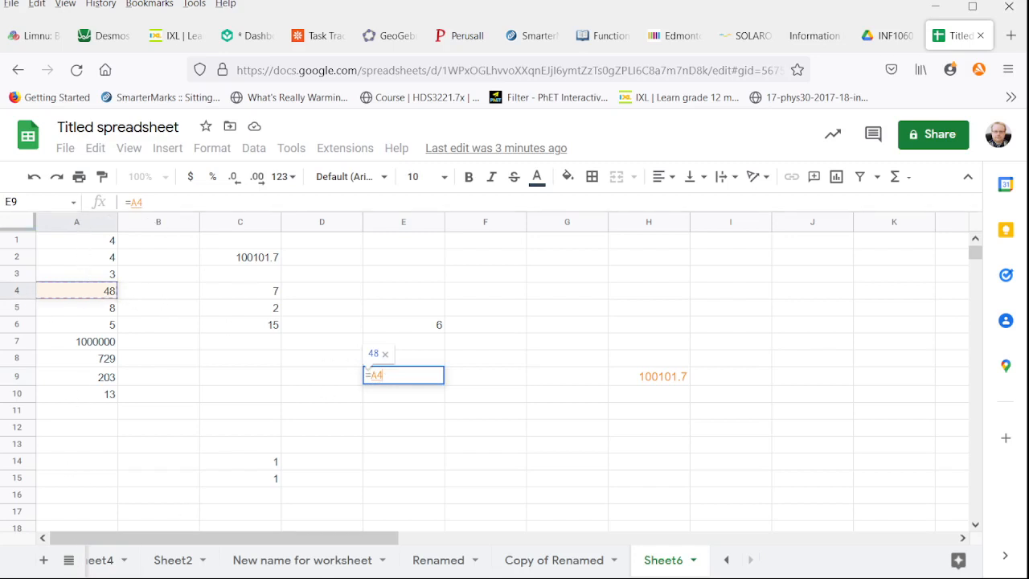
{"action": "key", "text": "Return"}
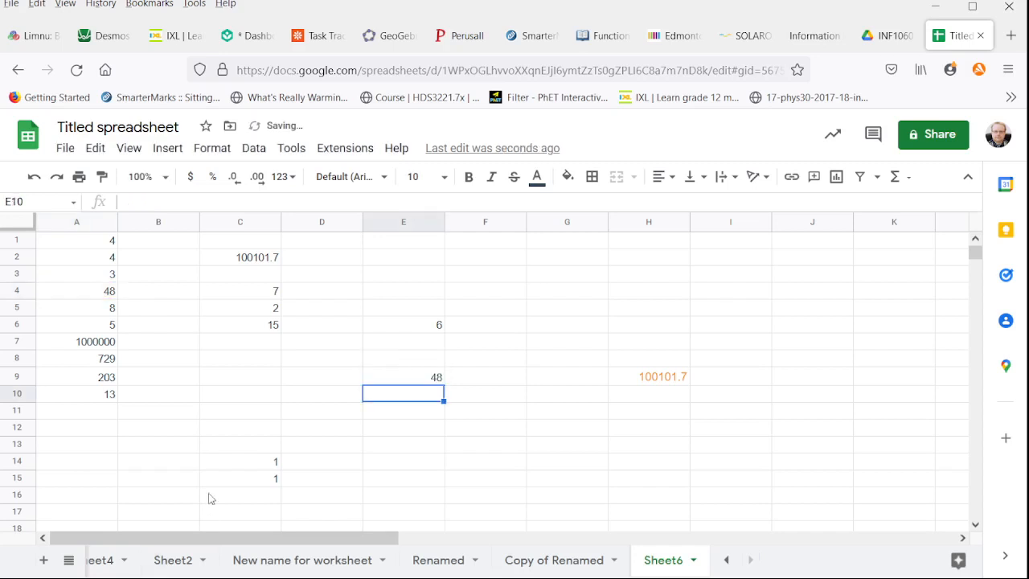
Copy the formula from E9 into cells E10 and F9
{"action": "left_click", "coordinate": [410, 376]}
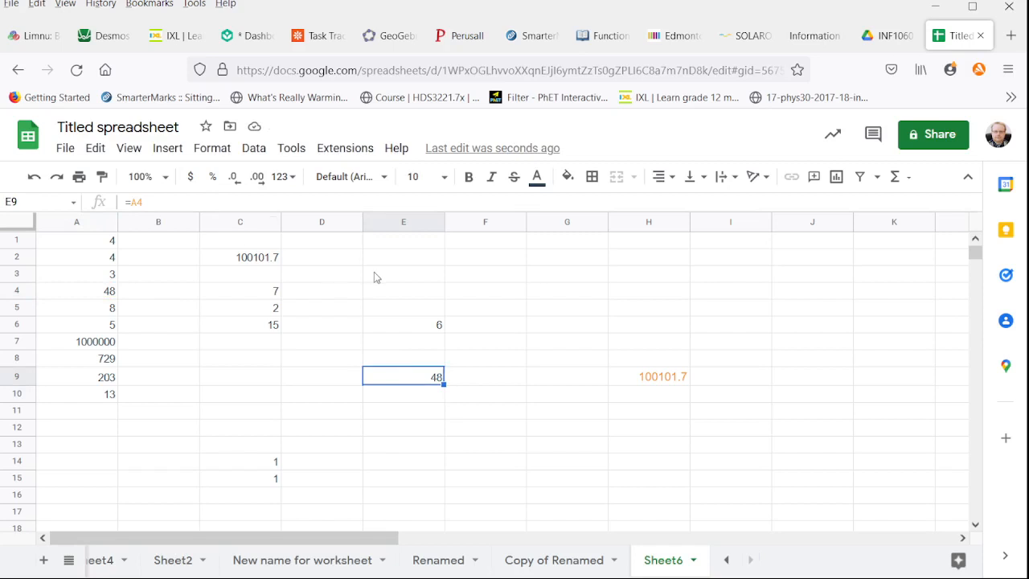
{"action": "left_click", "coordinate": [429, 400]}
{"action": "key", "text": "ctrl+v"}
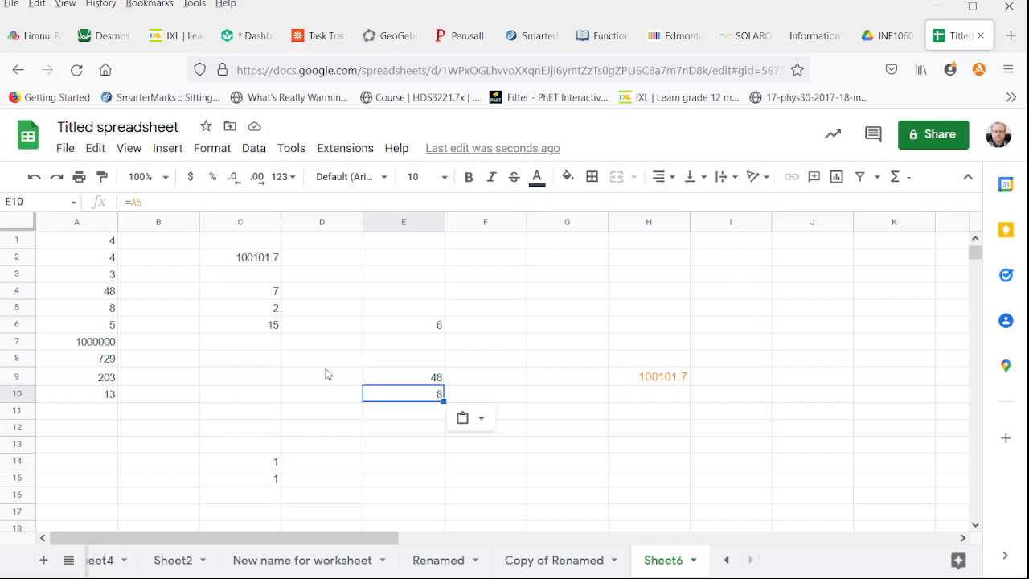
{"action": "left_click_drag", "start_coordinate": [418, 388], "coordinate": [419, 384]}
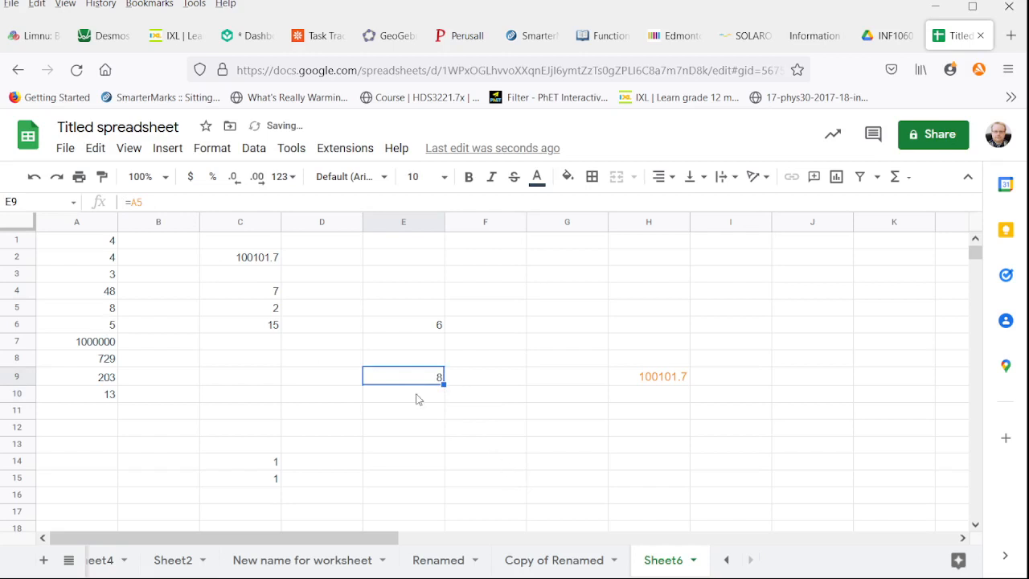
{"action": "key", "text": "ctrl+z"}
{"action": "key", "text": "ctrl+c"}
{"action": "left_click", "coordinate": [466, 381]}
{"action": "key", "text": "ctrl+v"}
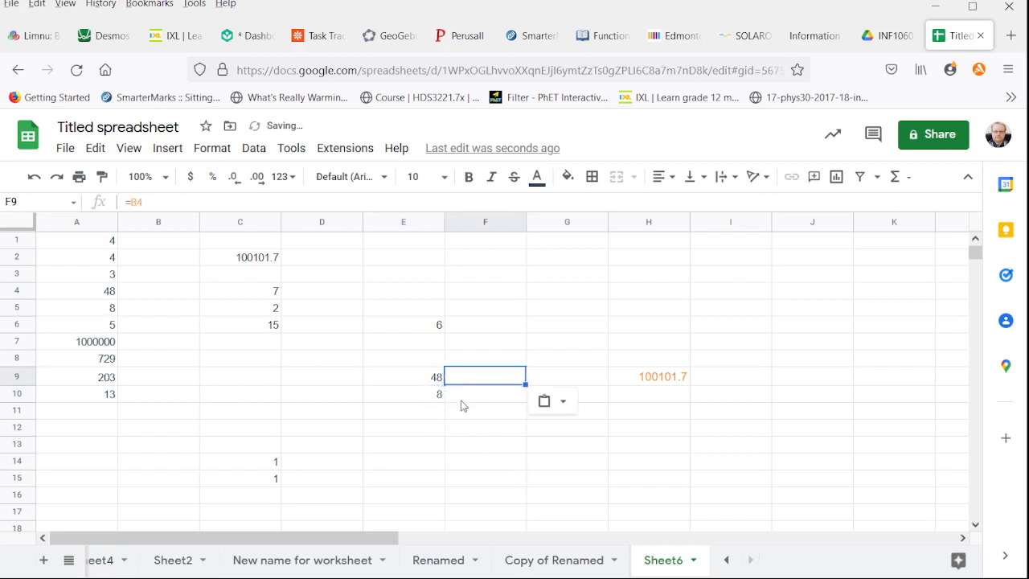
Enter "Empty" in cell B4 and inspect the copied formula in F9
{"action": "left_click", "coordinate": [158, 288]}
{"action": "type", "text": "Empty"}
{"action": "key", "text": "Return"}
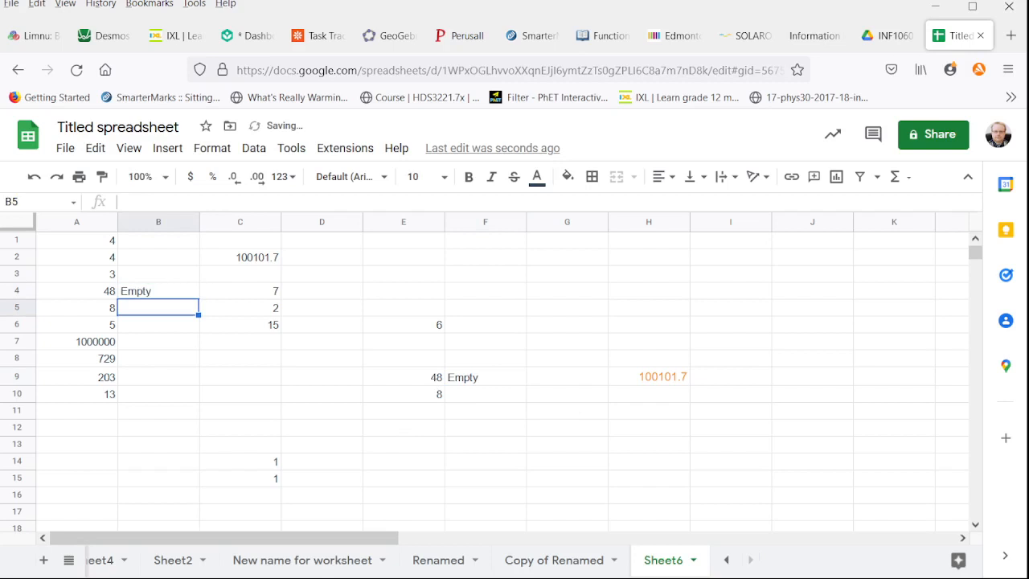
{"action": "left_click", "coordinate": [149, 292]}
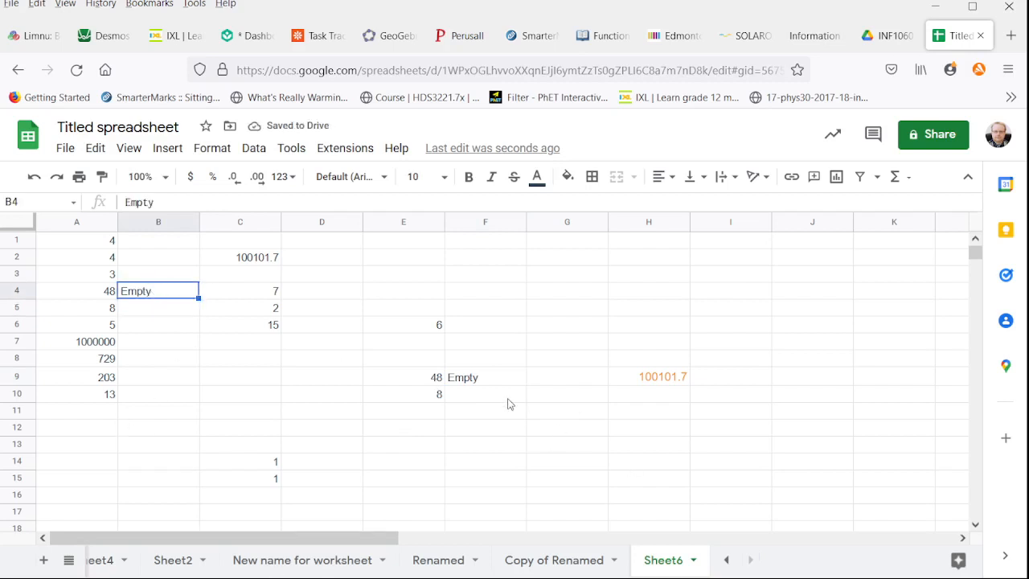
{"action": "left_click", "coordinate": [490, 378]}
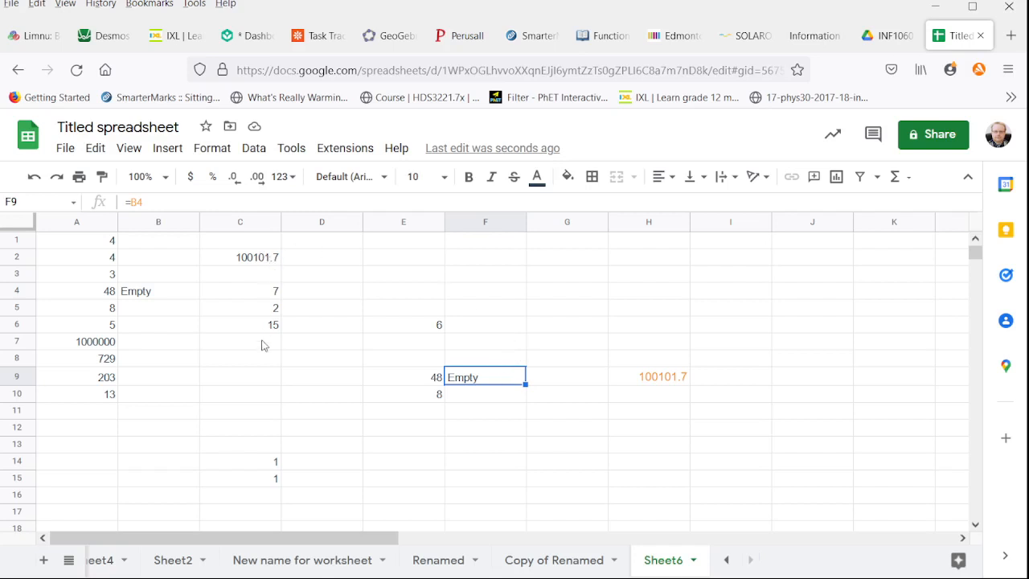
{"action": "left_click", "coordinate": [84, 296]}
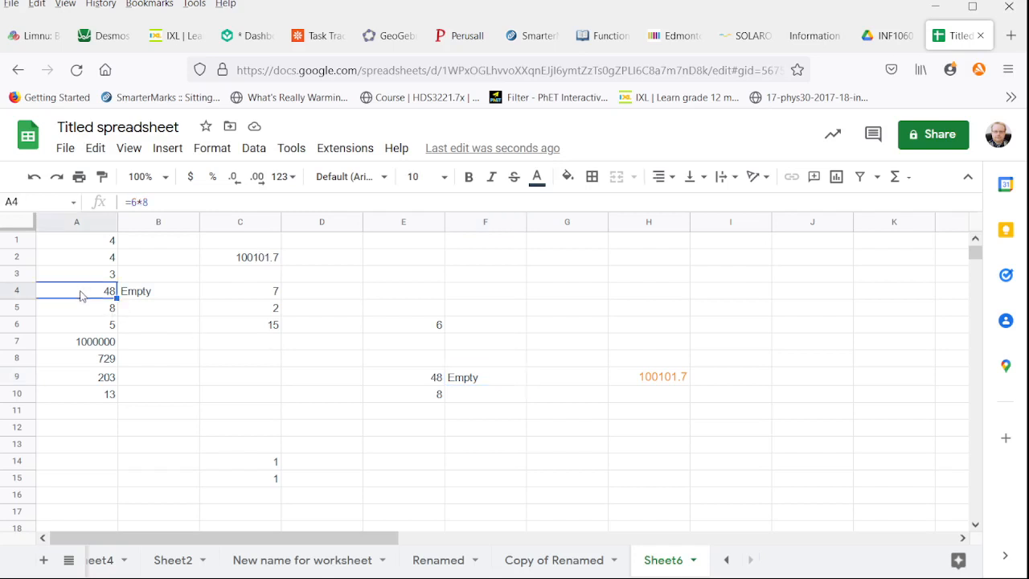
Change the formula in E9 to the absolute reference =$A$4
{"action": "left_click", "coordinate": [421, 384]}
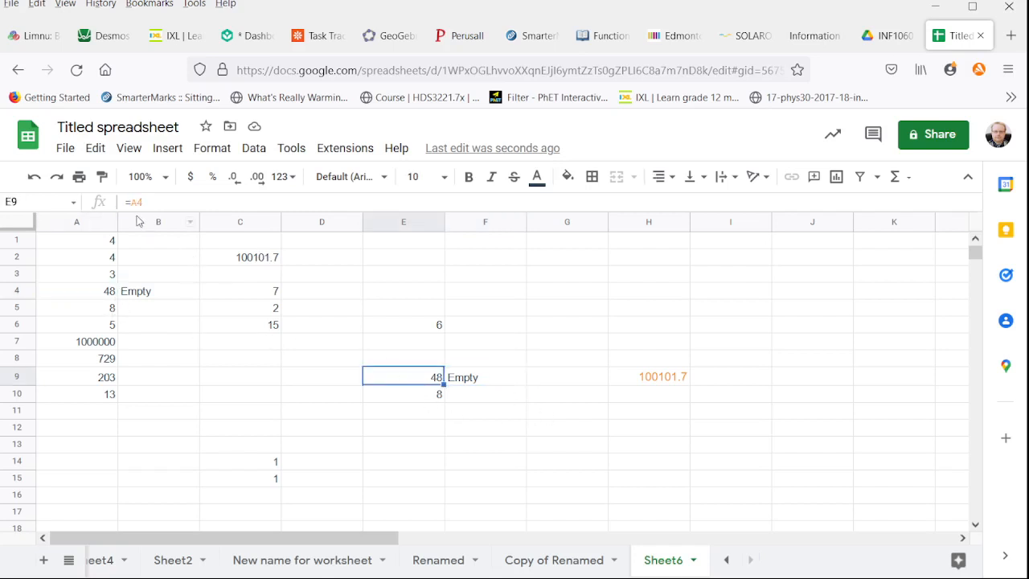
{"action": "key", "text": "Return"}
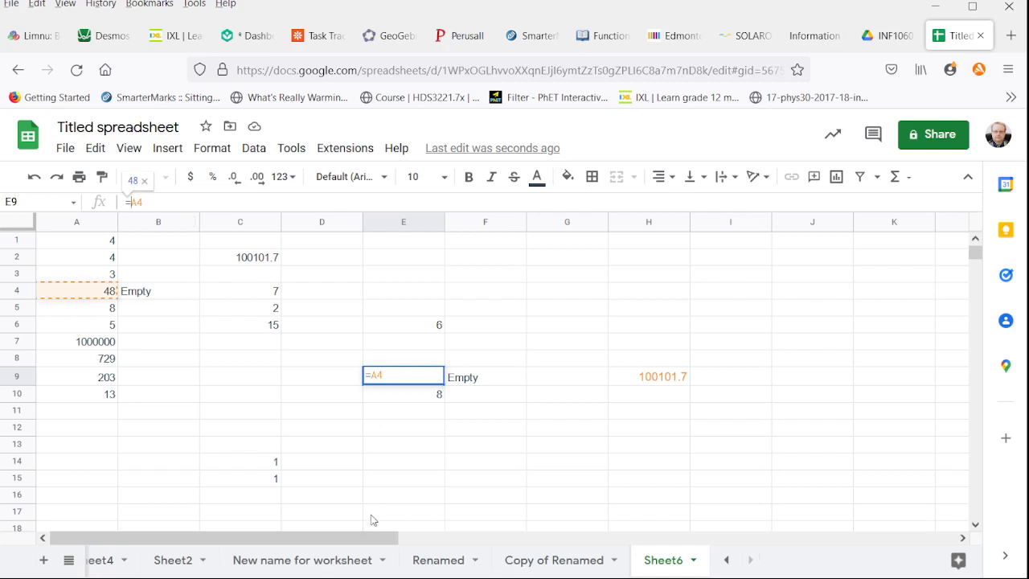
{"action": "type", "text": "$A$"}
{"action": "key", "text": "Return"}
{"action": "key", "text": "Up"}
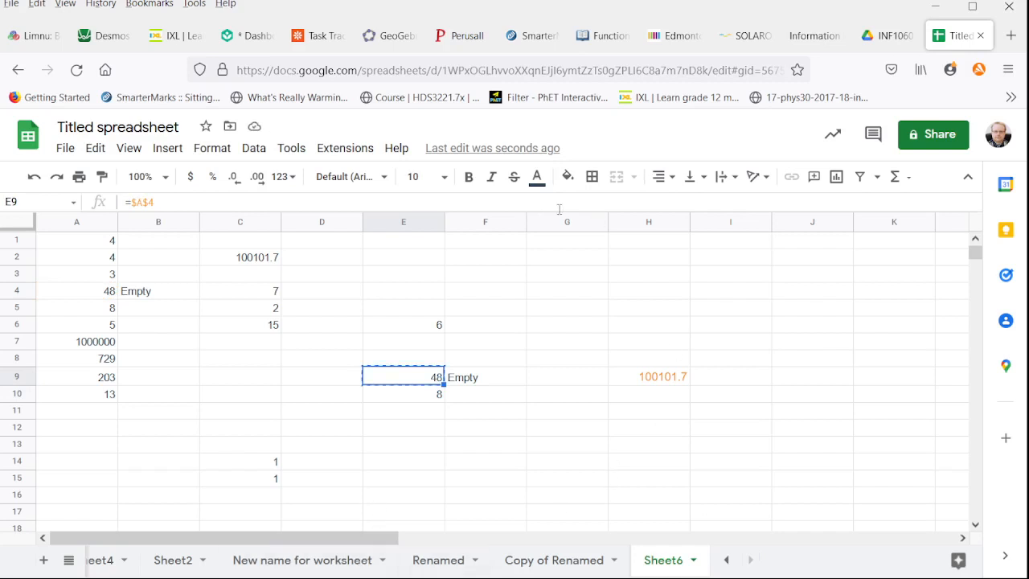
Paste the absolute-reference formula from E9 into cells H2, J7, I12, G15, G3 and F2
{"action": "left_click", "coordinate": [673, 257]}
{"action": "key", "text": "ctrl+v"}
{"action": "left_click", "coordinate": [812, 346]}
{"action": "key", "text": "ctrl+v"}
{"action": "left_click", "coordinate": [732, 426]}
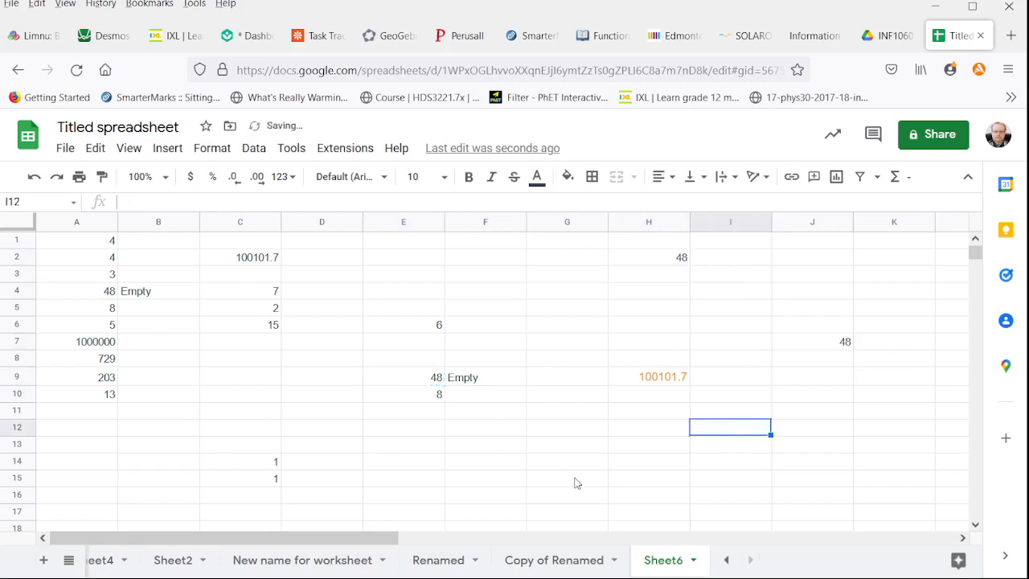
{"action": "key", "text": "ctrl+v"}
{"action": "left_click", "coordinate": [575, 483]}
{"action": "key", "text": "ctrl+v"}
{"action": "left_click", "coordinate": [595, 274]}
{"action": "key", "text": "ctrl+v"}
{"action": "left_click", "coordinate": [462, 257]}
{"action": "key", "text": "ctrl+v"}
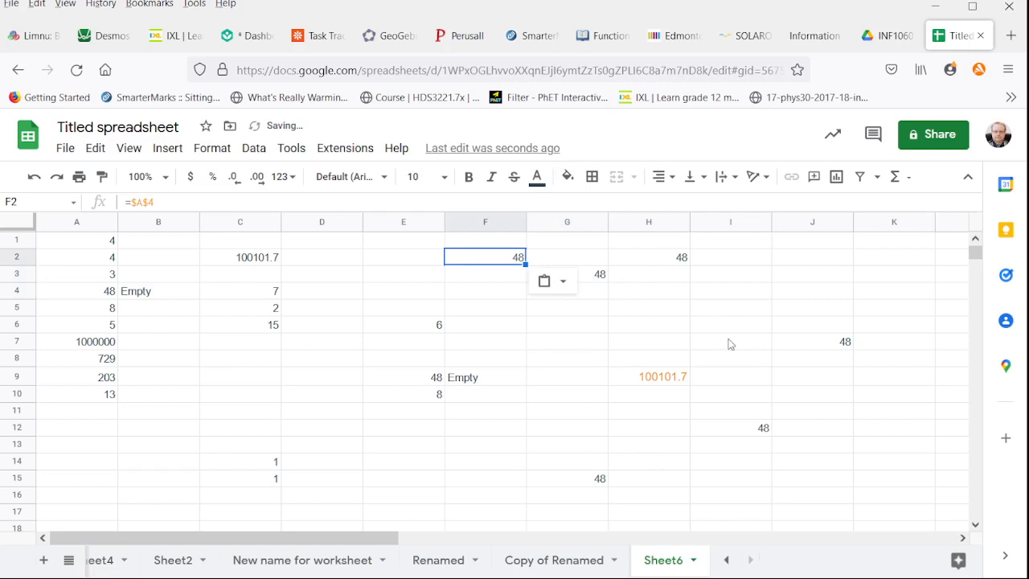
Replace the content of cell A4 with 81
{"action": "left_click", "coordinate": [89, 291]}
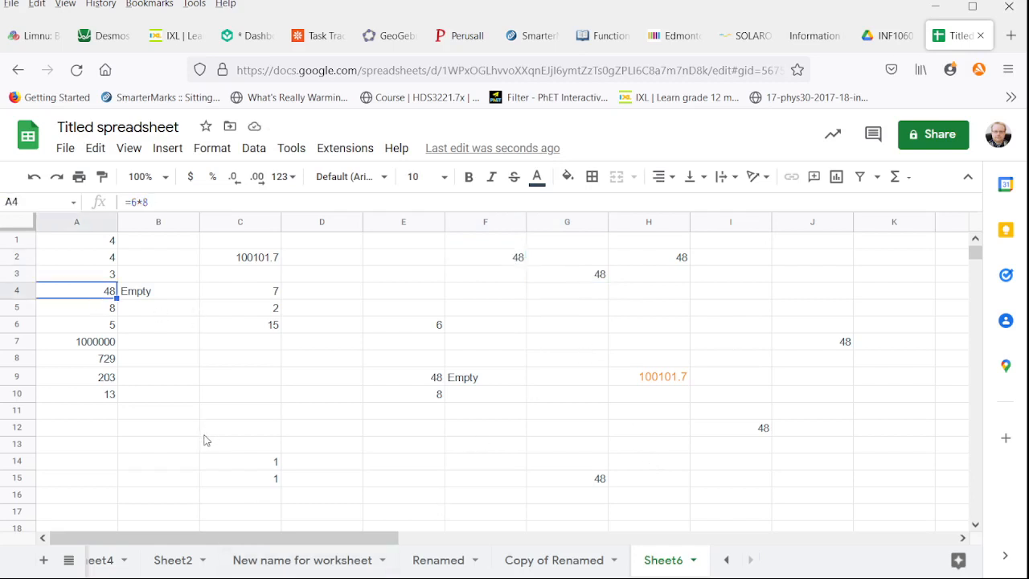
{"action": "type", "text": "8"}
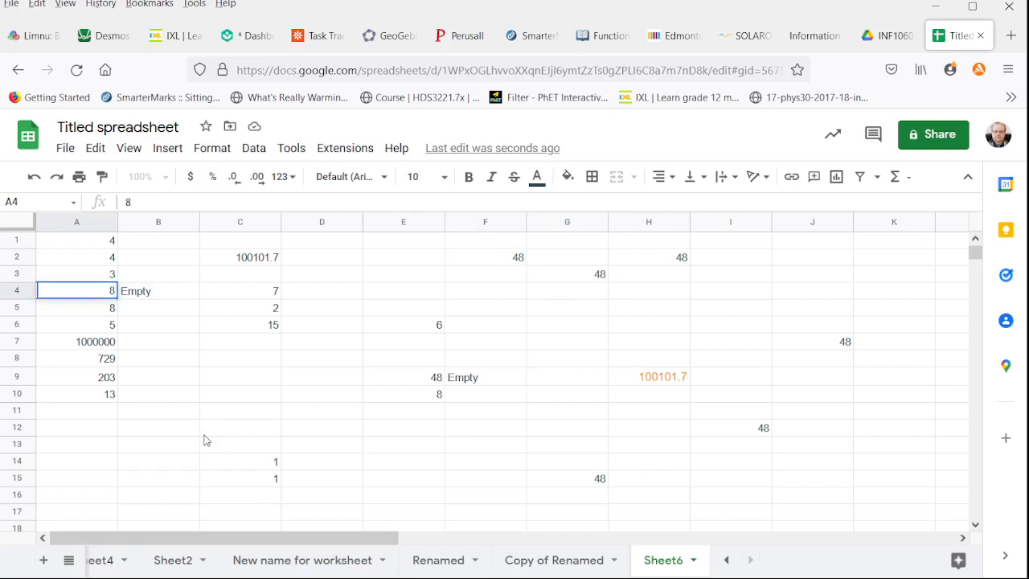
{"action": "key", "text": "Return"}
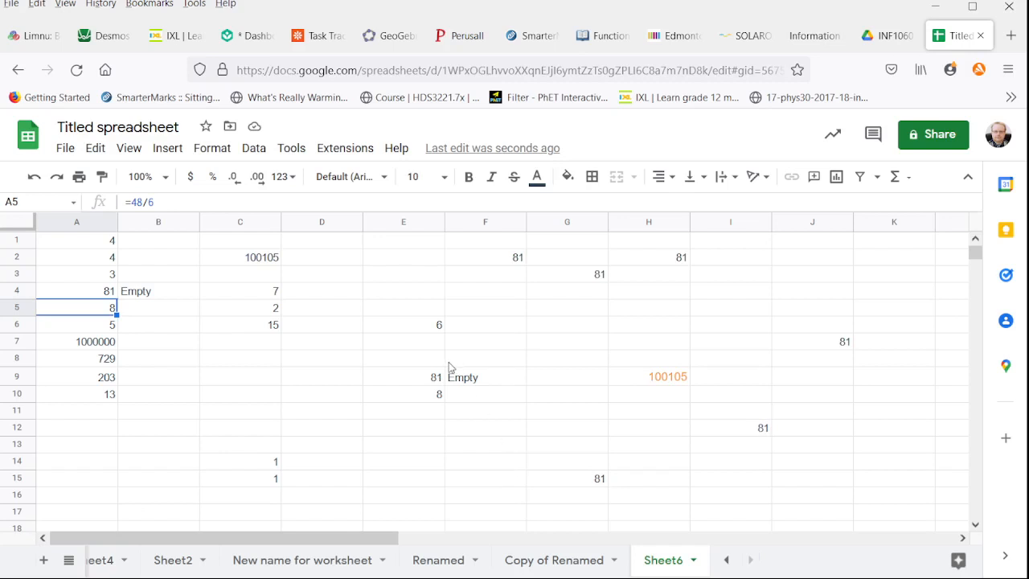
Enter the title "Multiplication Table" in cell A30, below the existing data
{"action": "scroll", "coordinate": [450, 367], "scroll_direction": "down", "scroll_amount": 5}
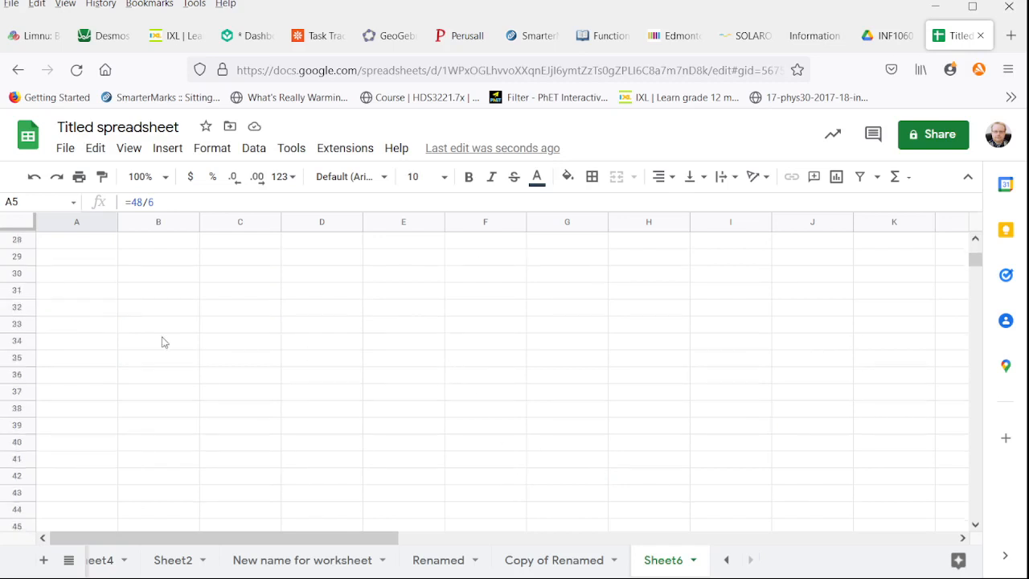
{"action": "left_click", "coordinate": [91, 273]}
{"action": "type", "text": "Times"}
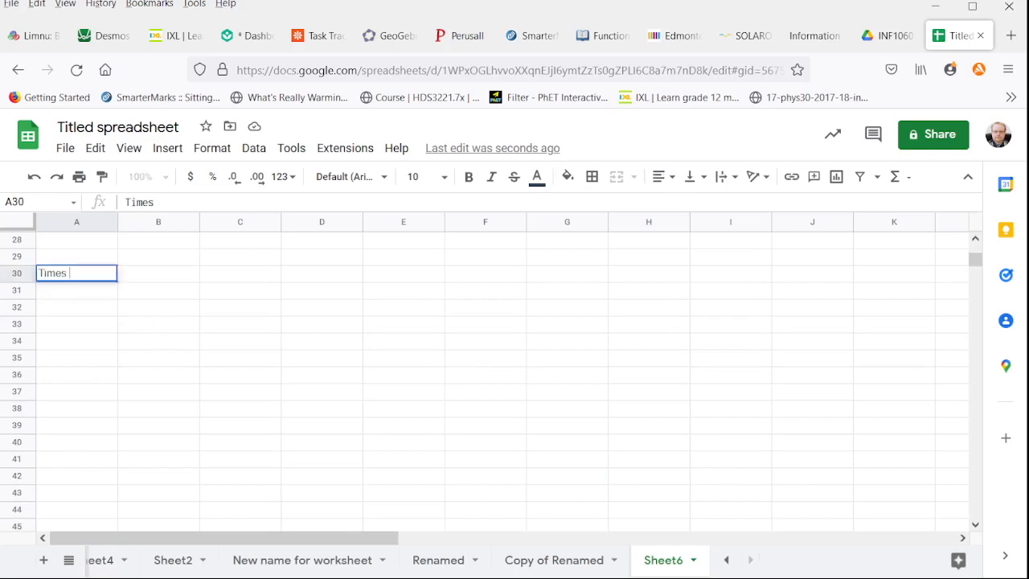
{"action": "key", "text": "Escape"}
{"action": "type", "text": "Multiplication Table"}
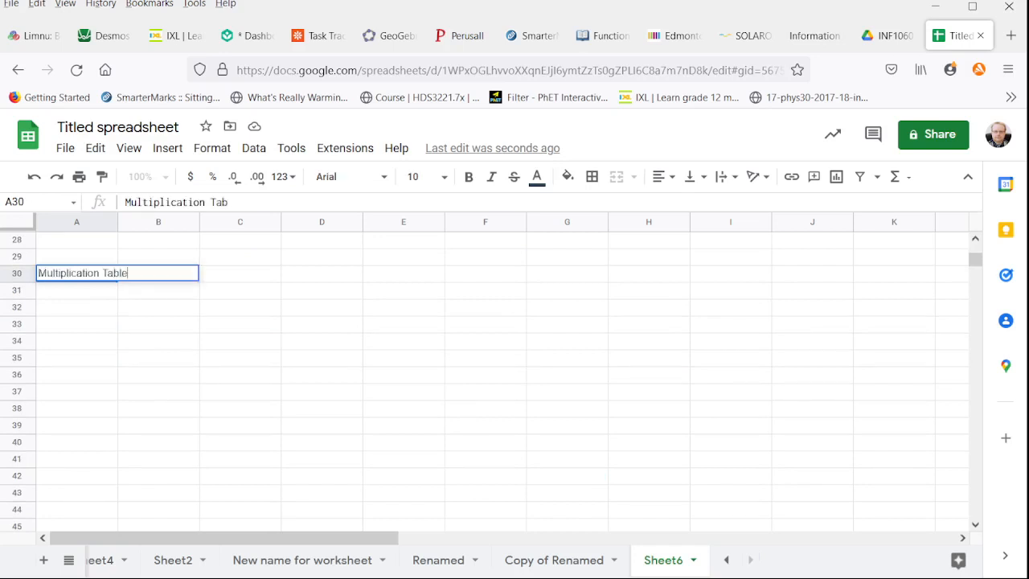
{"action": "key", "text": "Return"}
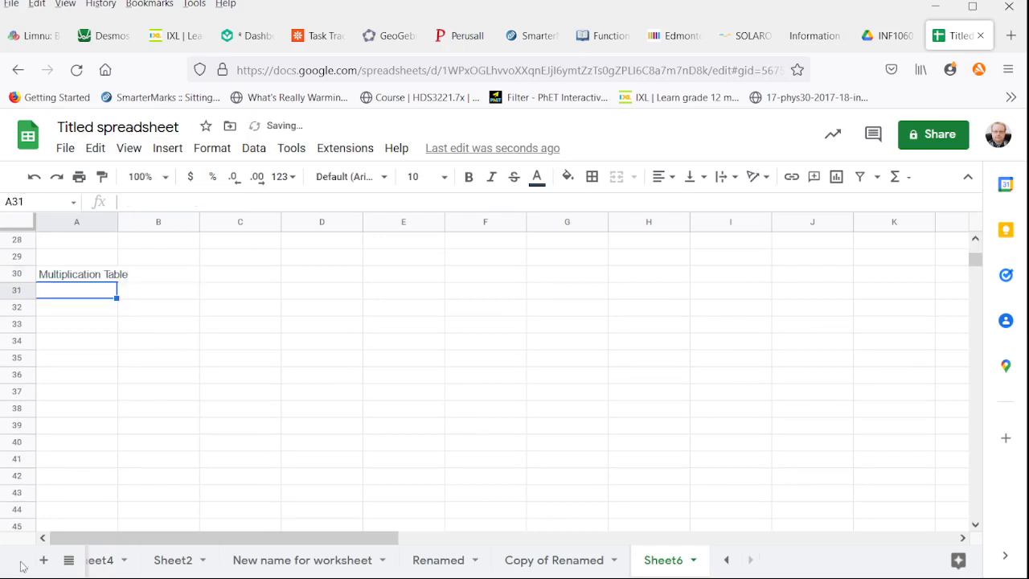
Fill the header row B30 to K30 with the numbers 0 to 9
{"action": "left_click", "coordinate": [153, 273]}
{"action": "type", "text": "0"}
{"action": "key", "text": "Tab"}
{"action": "type", "text": "1"}
{"action": "key", "text": "Tab"}
{"action": "type", "text": "2"}
{"action": "key", "text": "Tab"}
{"action": "type", "text": "3"}
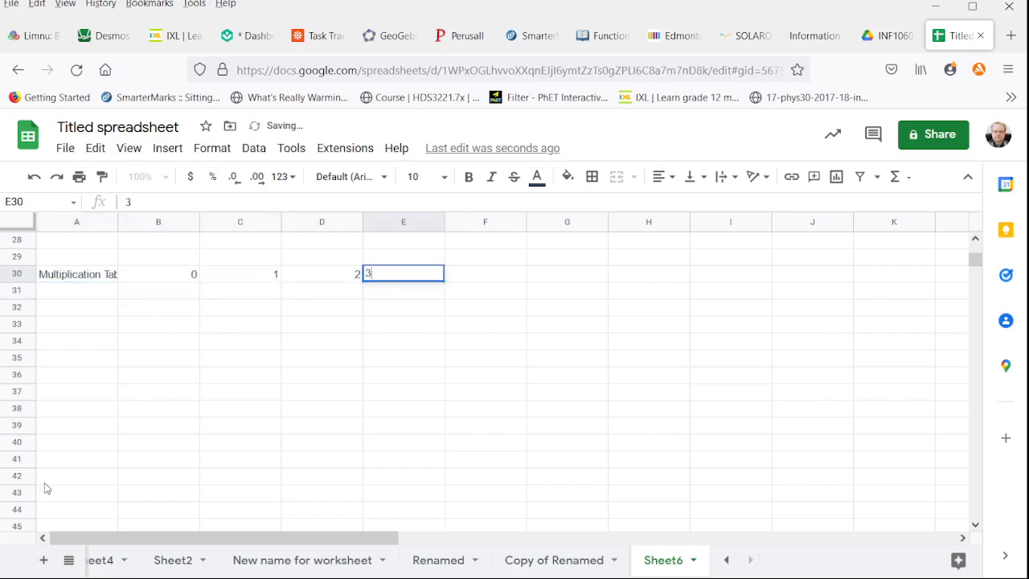
{"action": "key", "text": "Tab"}
{"action": "type", "text": "4\t5\t6\t7\t8\t9"}
{"action": "key", "text": "Return"}
Fill column A from A31 to A40 with the numbers 0 to 9
{"action": "key", "text": "Left"}
{"action": "key", "text": "Left"}
{"action": "key", "text": "Left"}
{"action": "key", "text": "Left"}
{"action": "key", "text": "Left"}
{"action": "key", "text": "Left"}
{"action": "key", "text": "Left"}
{"action": "key", "text": "Left"}
{"action": "key", "text": "Left"}
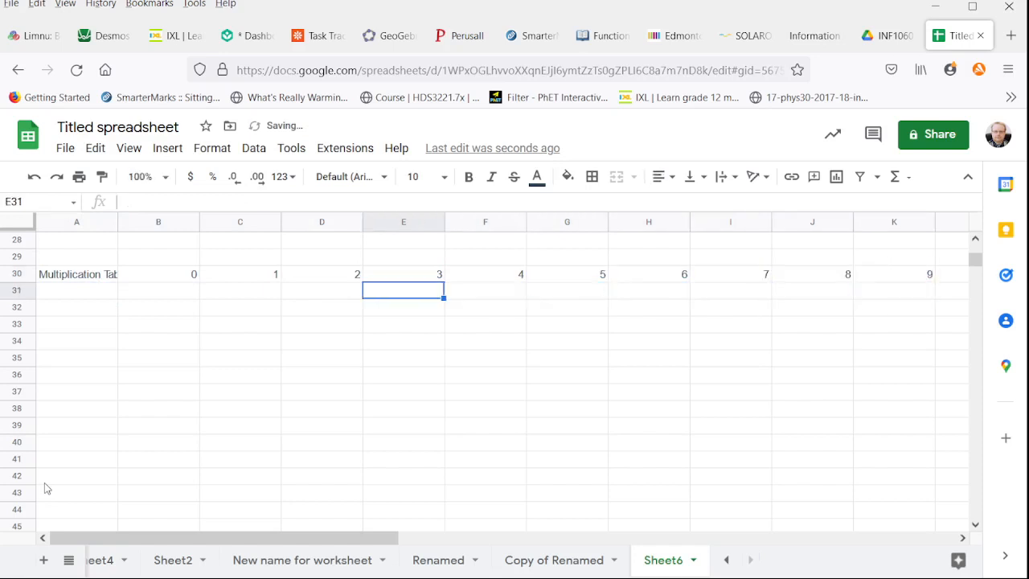
{"action": "type", "text": "0"}
{"action": "key", "text": "Return"}
{"action": "type", "text": "1 2 3 4 5 6"}
{"action": "key", "text": "Return"}
{"action": "type", "text": "7"}
{"action": "key", "text": "Return"}
{"action": "type", "text": "8"}
{"action": "key", "text": "Return"}
{"action": "type", "text": "9"}
{"action": "key", "text": "Return"}
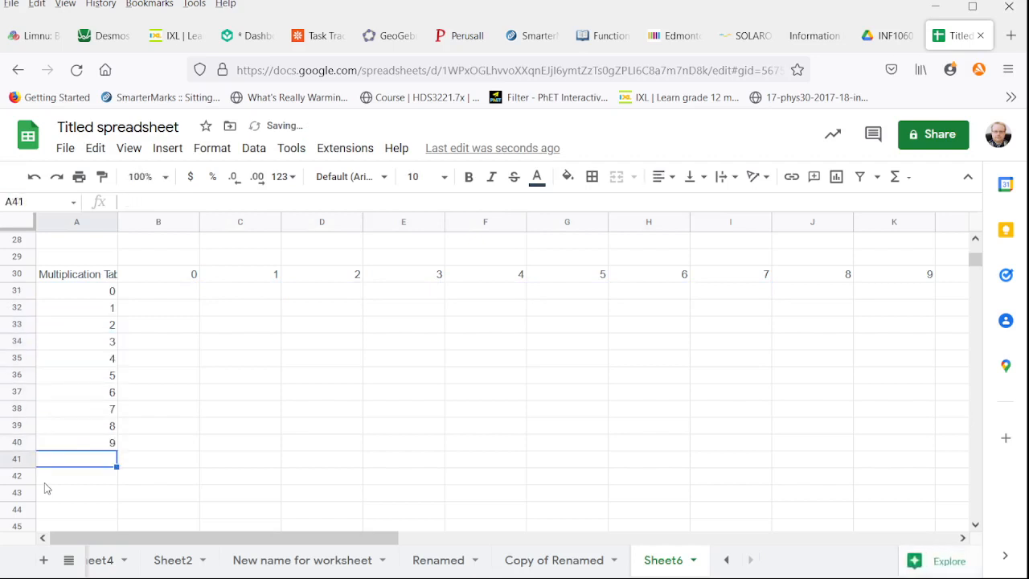
Clear the contents of cells C2, E9, F9, H9 and B4 above the multiplication table
{"action": "left_click", "coordinate": [158, 223]}
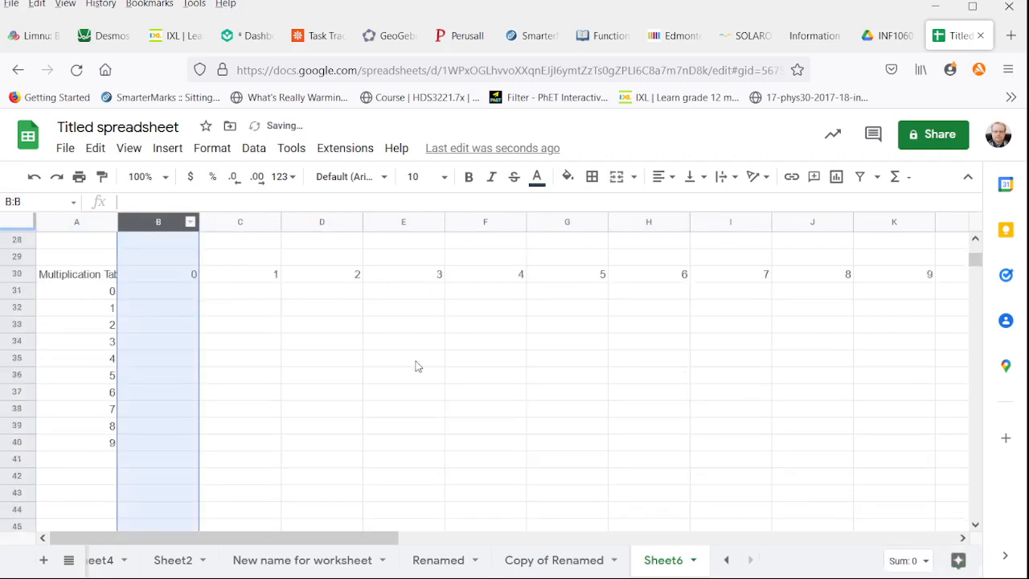
{"action": "left_click", "coordinate": [251, 255]}
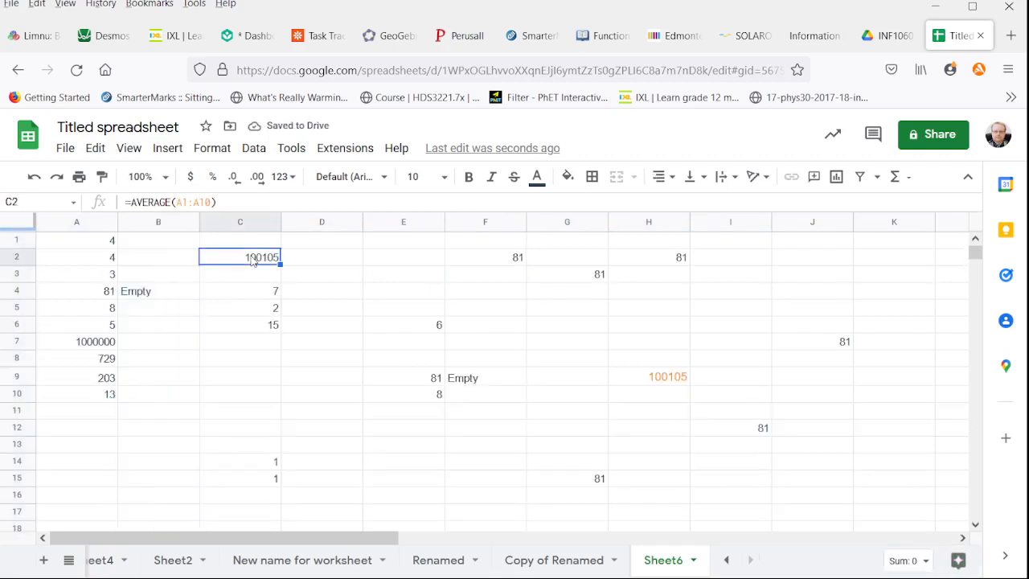
{"action": "key", "text": "Delete"}
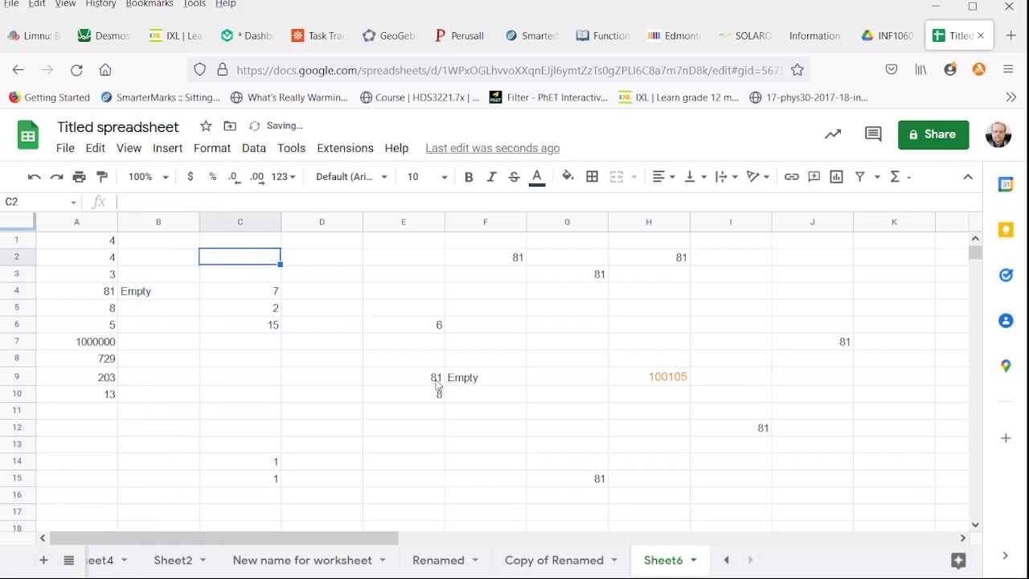
{"action": "left_click", "coordinate": [434, 378]}
{"action": "key", "text": "Delete"}
{"action": "left_click", "coordinate": [471, 380]}
{"action": "key", "text": "Delete"}
{"action": "left_click", "coordinate": [679, 382]}
{"action": "key", "text": "Delete"}
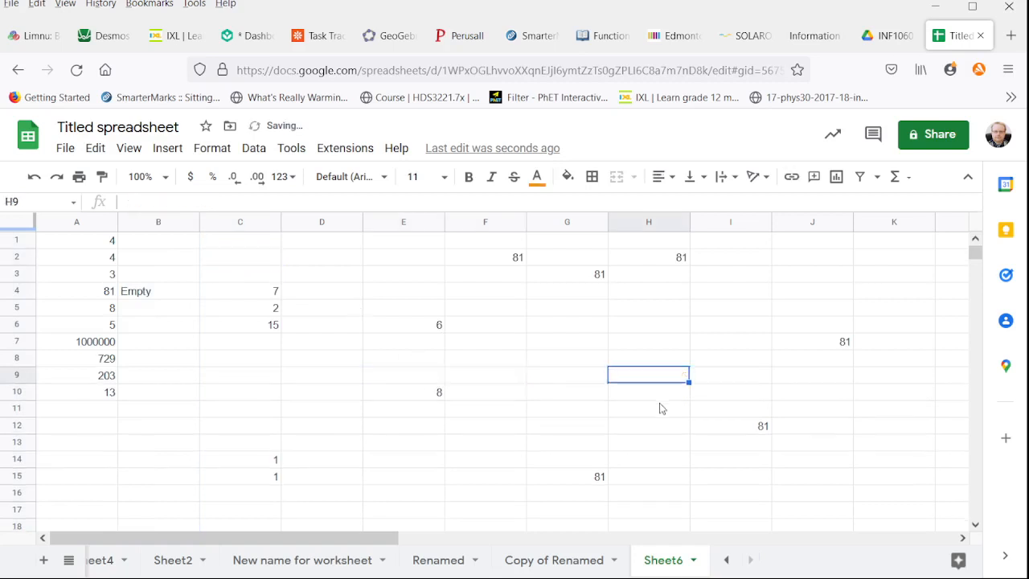
{"action": "left_click", "coordinate": [162, 297]}
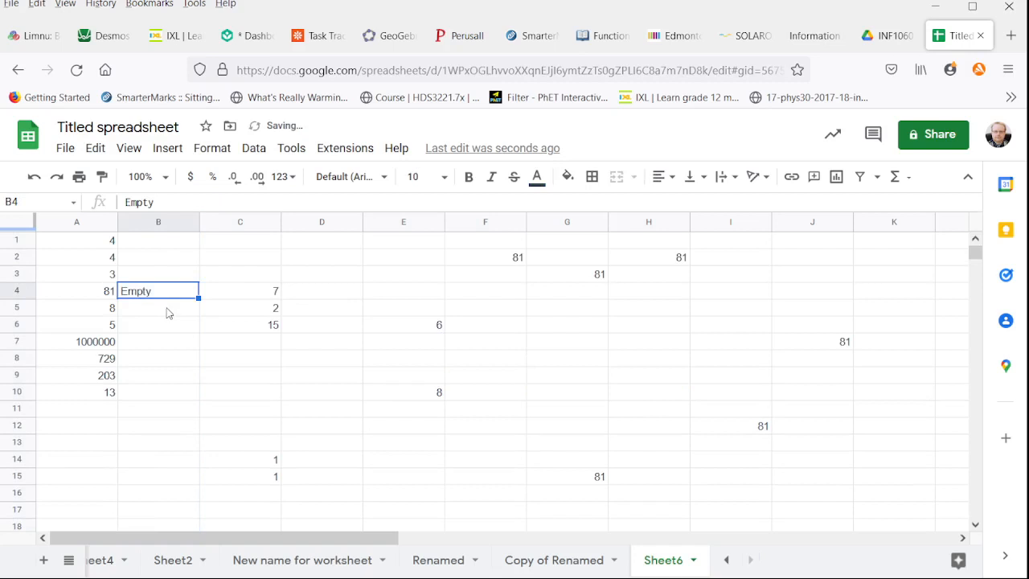
{"action": "key", "text": "Delete"}
{"action": "scroll", "coordinate": [338, 301], "scroll_direction": "down", "scroll_amount": 10}
{"action": "scroll", "coordinate": [386, 289], "scroll_direction": "up", "scroll_amount": 3}
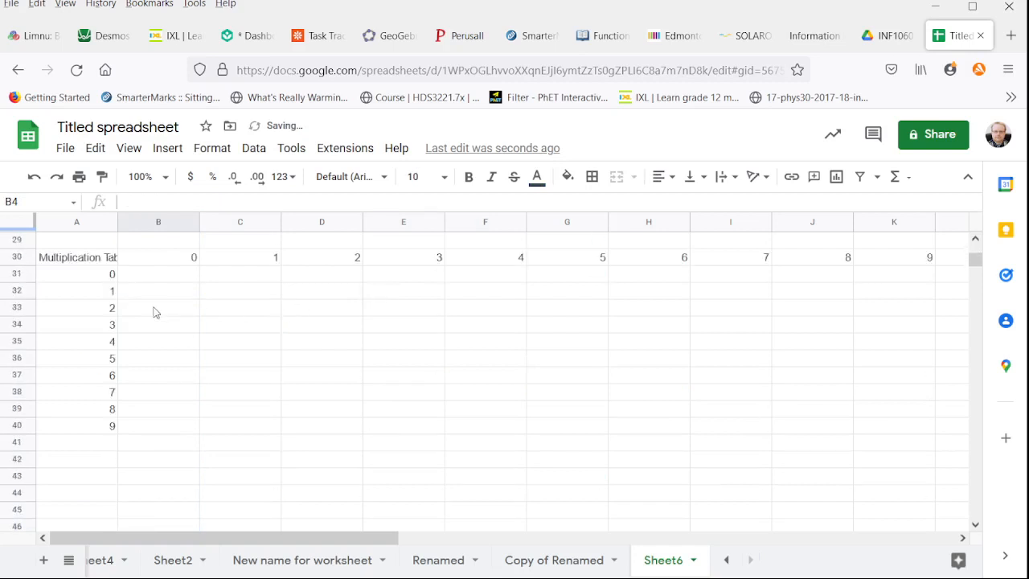
Auto-fit the widths of all columns in the sheet to their contents
{"action": "left_click_drag", "start_coordinate": [109, 265], "coordinate": [862, 414]}
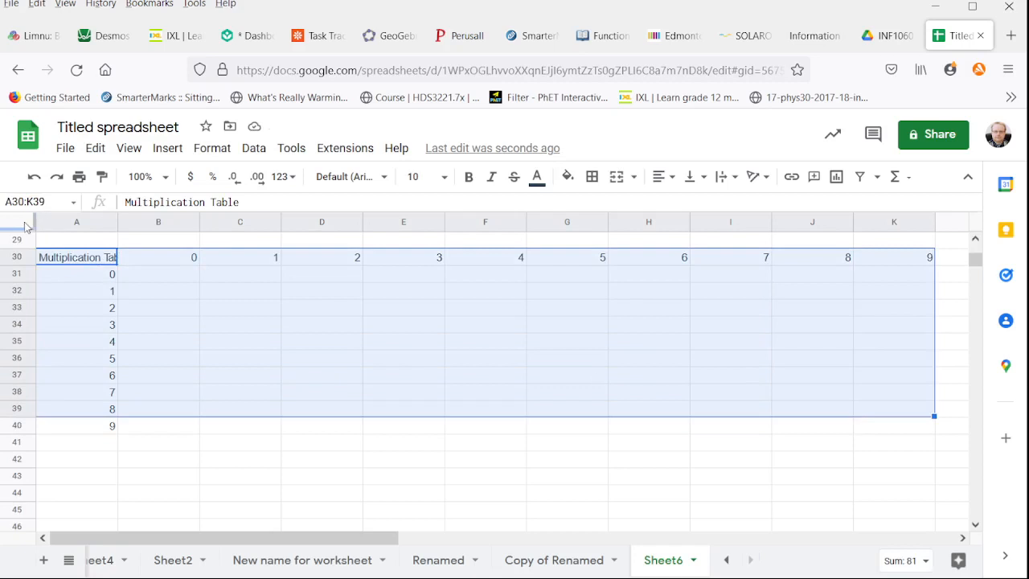
{"action": "left_click", "coordinate": [18, 222]}
{"action": "double_click", "coordinate": [116, 219]}
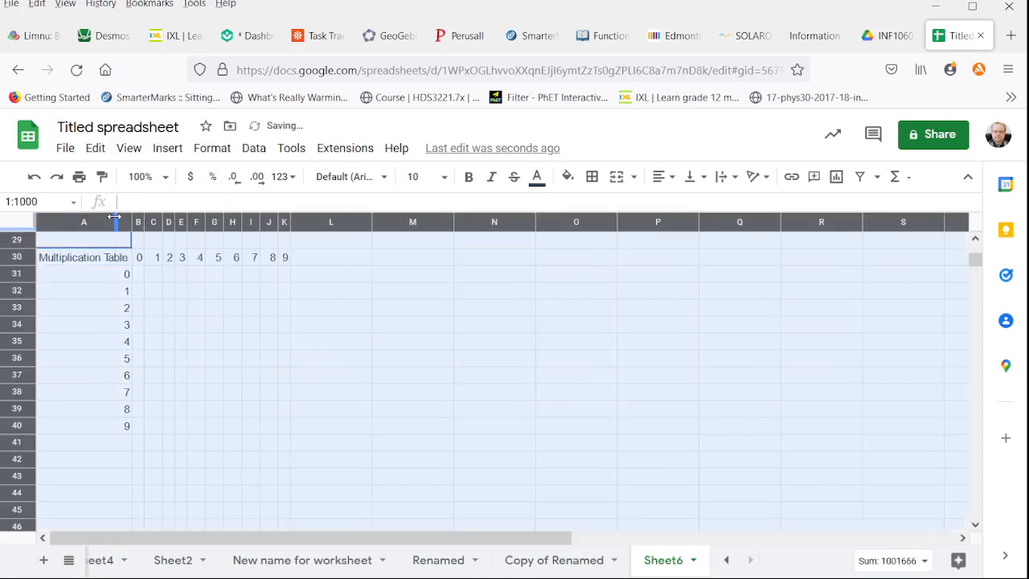
{"action": "left_click", "coordinate": [323, 277]}
{"action": "left_click", "coordinate": [140, 274]}
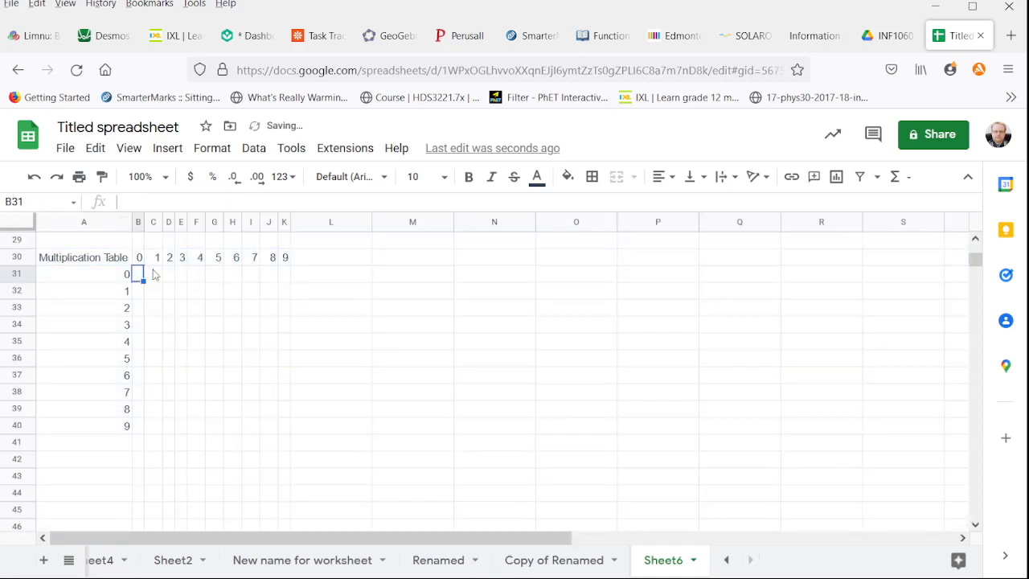
Apply all borders to the multiplication table range A30 to K40
{"action": "left_click_drag", "start_coordinate": [114, 261], "coordinate": [288, 431]}
{"action": "left_click", "coordinate": [591, 177]}
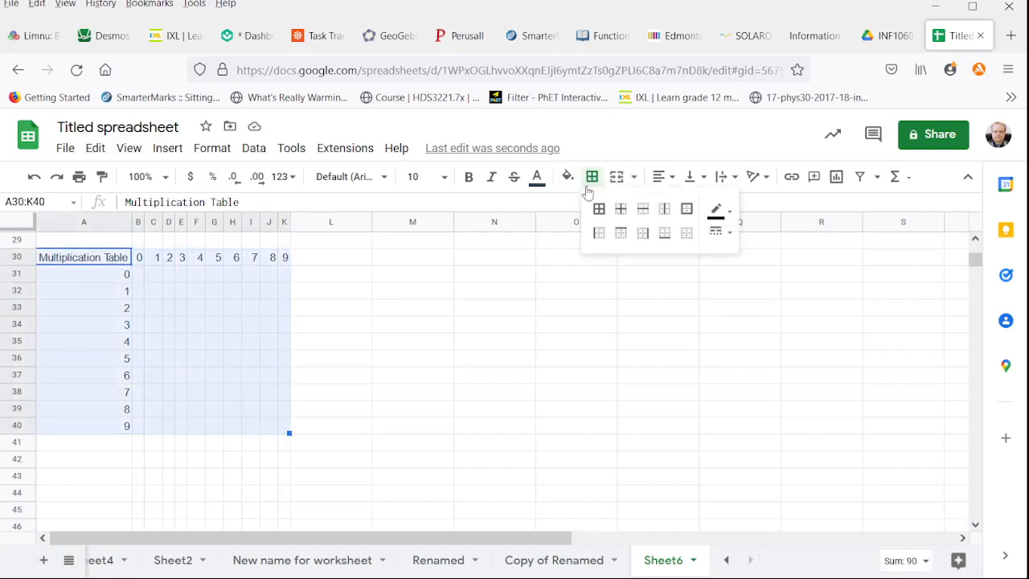
{"action": "left_click", "coordinate": [599, 209]}
{"action": "left_click", "coordinate": [138, 275]}
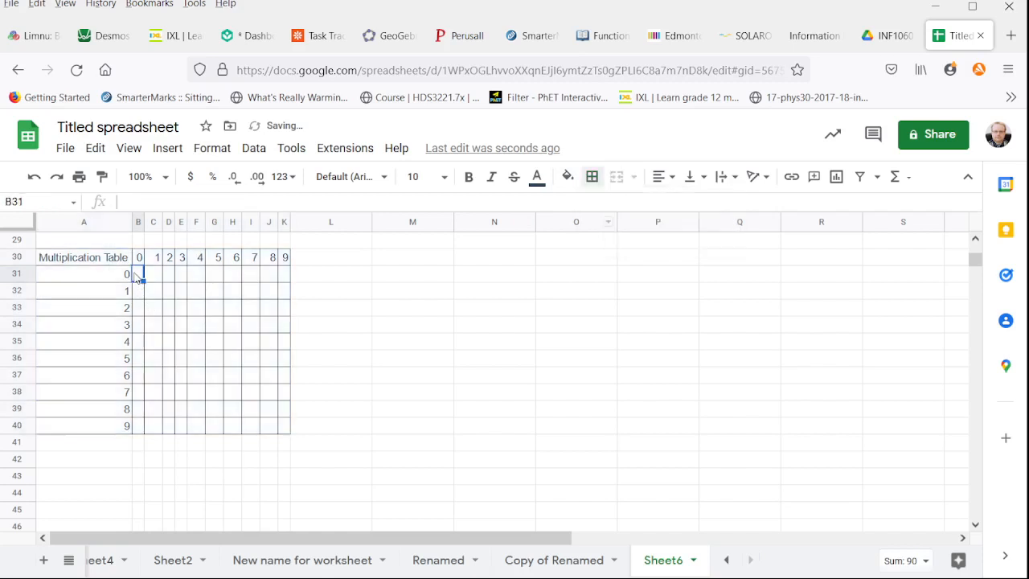
Bold header row 30 and the row numbers in A31 to A40, and widen columns B to K to one equal width
{"action": "left_click", "coordinate": [18, 257]}
{"action": "key", "text": "ctrl+b"}
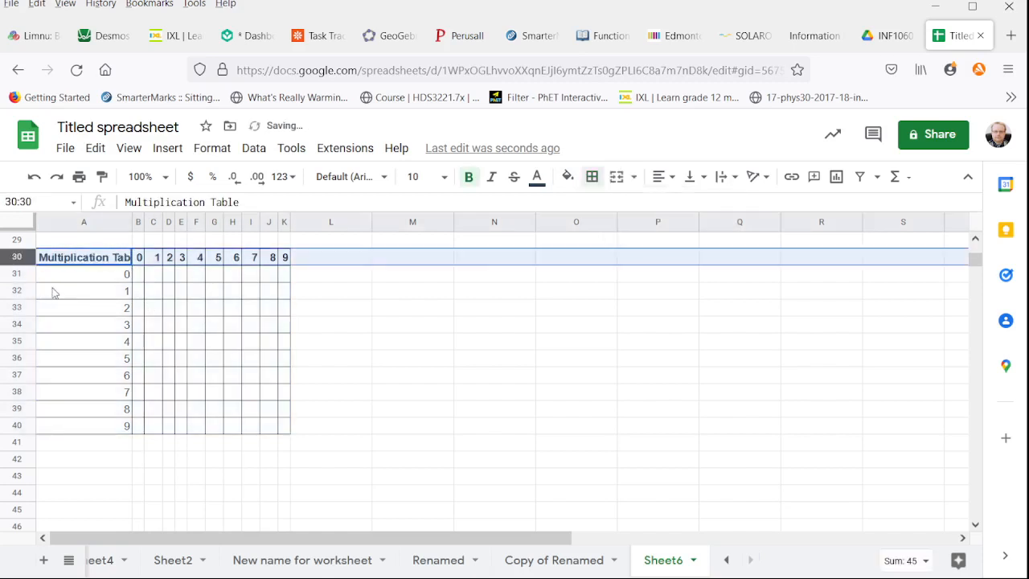
{"action": "left_click_drag", "start_coordinate": [78, 277], "coordinate": [93, 426]}
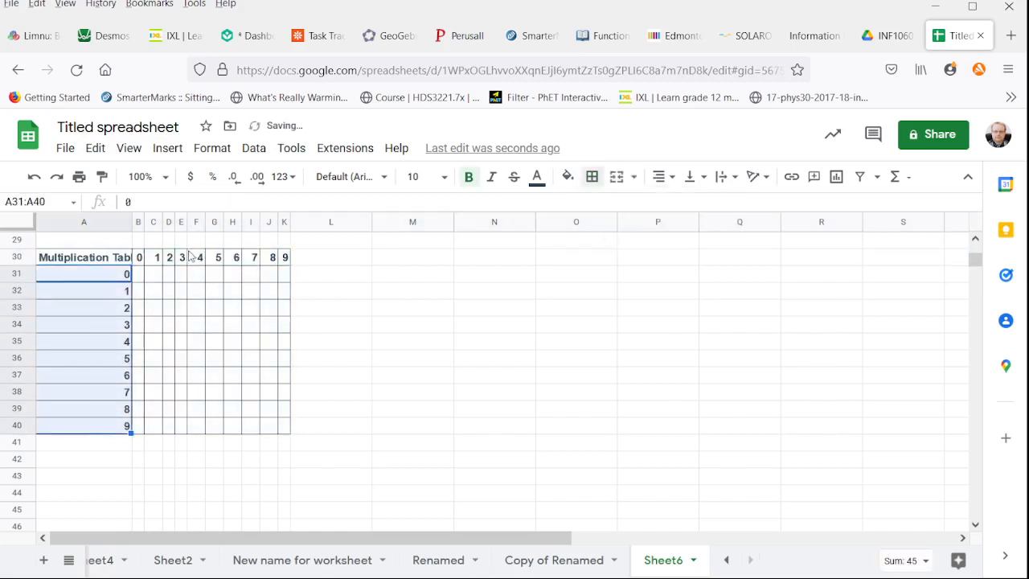
{"action": "left_click_drag", "start_coordinate": [140, 222], "coordinate": [284, 221]}
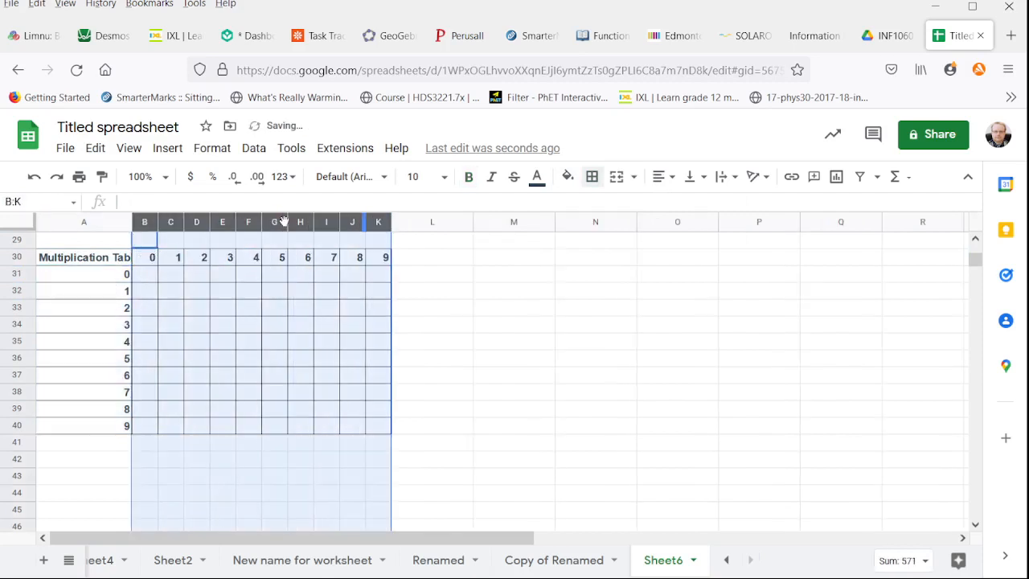
Enter the mixed-reference formula =B$30*$A31 in cell B31
{"action": "left_click", "coordinate": [153, 277]}
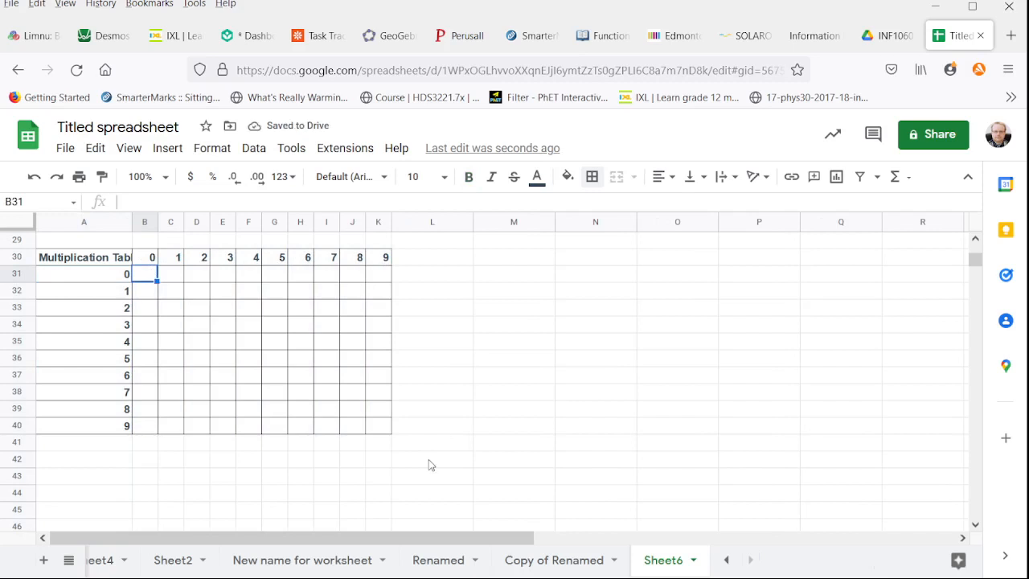
{"action": "type", "text": "="}
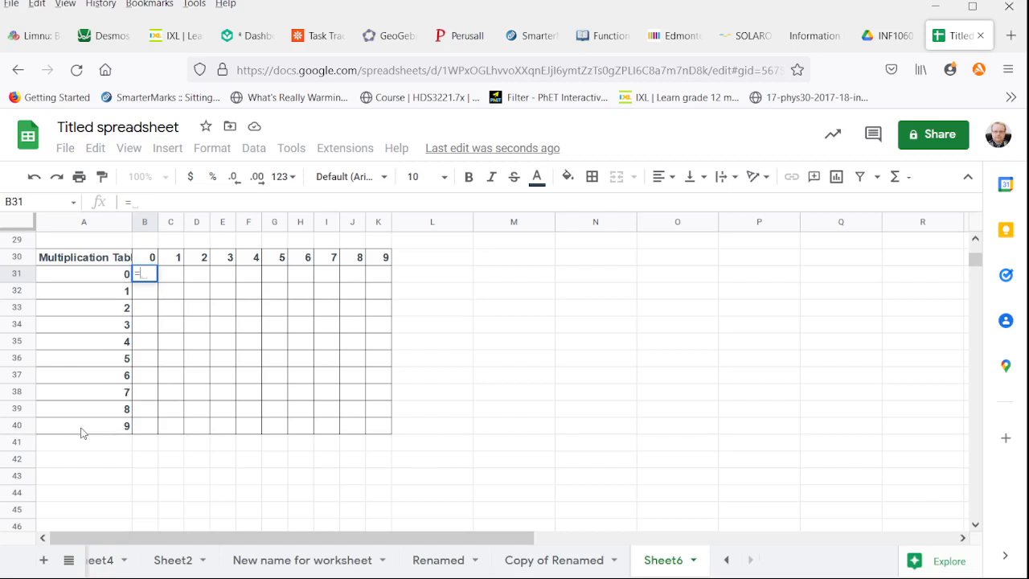
{"action": "type", "text": "b"}
{"action": "key", "text": "BackSpace"}
{"action": "type", "text": "B"}
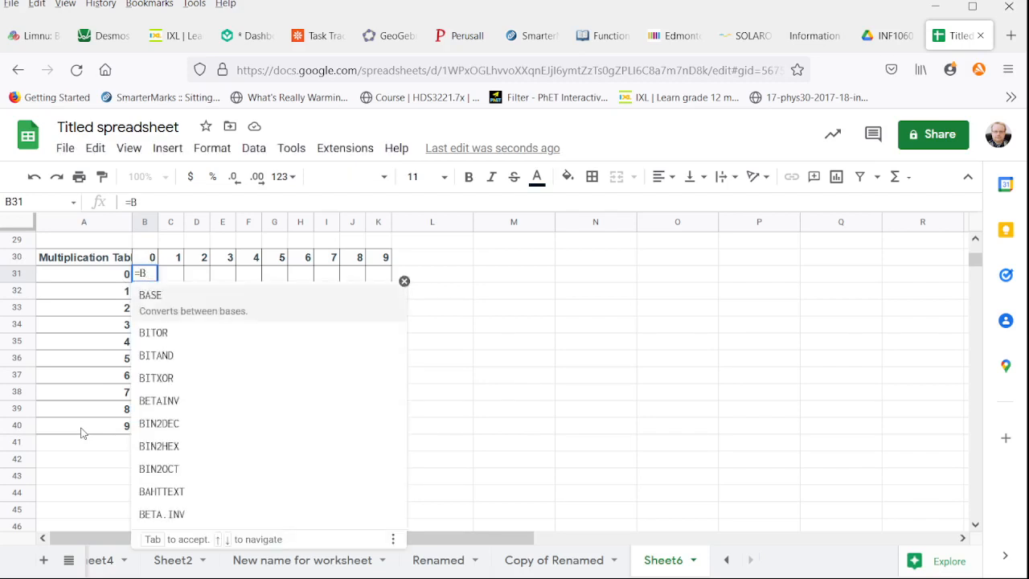
{"action": "type", "text": "$30"}
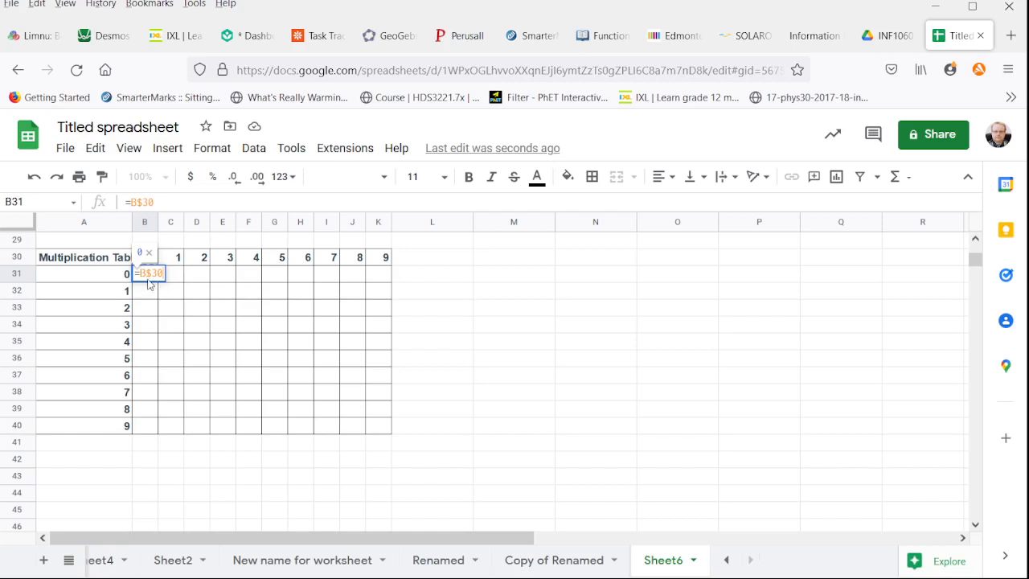
{"action": "left_click", "coordinate": [172, 202]}
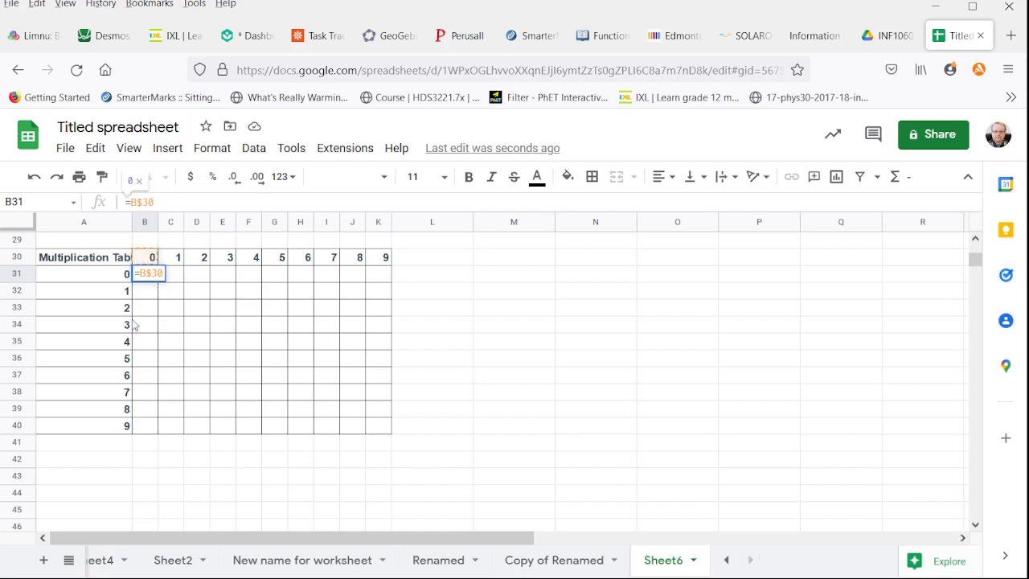
{"action": "type", "text": "*"}
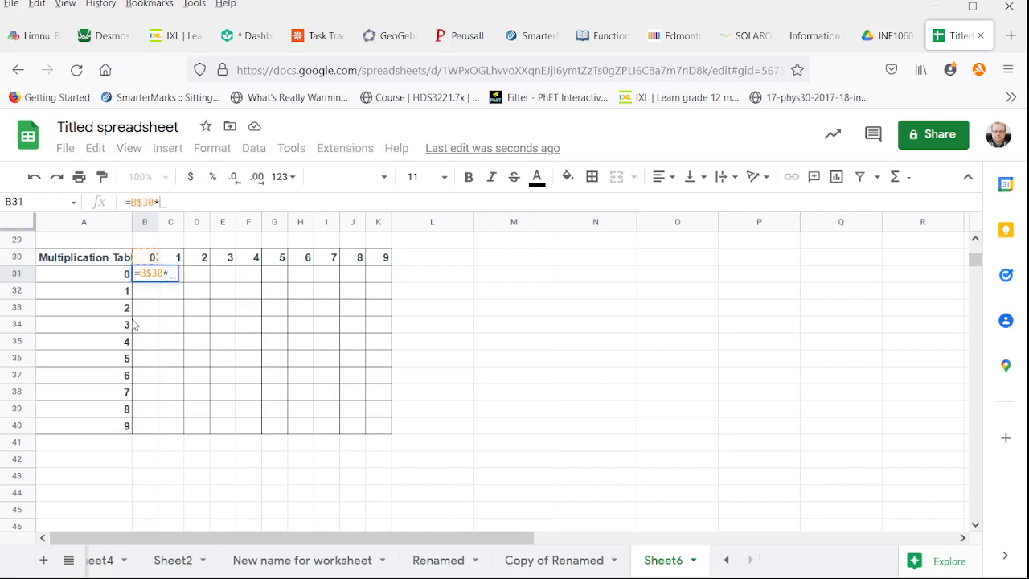
{"action": "type", "text": "$A31"}
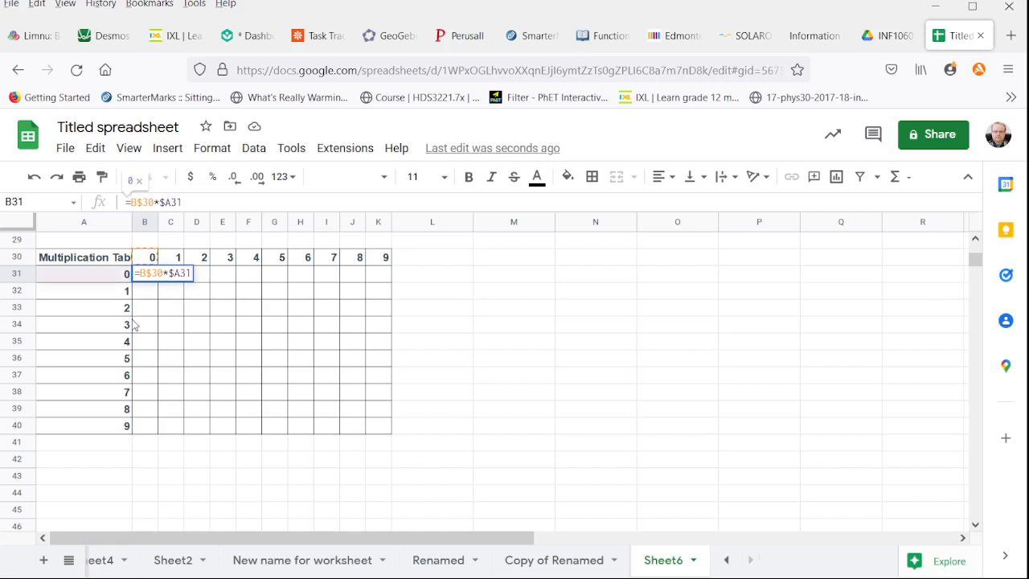
{"action": "key", "text": "Return"}
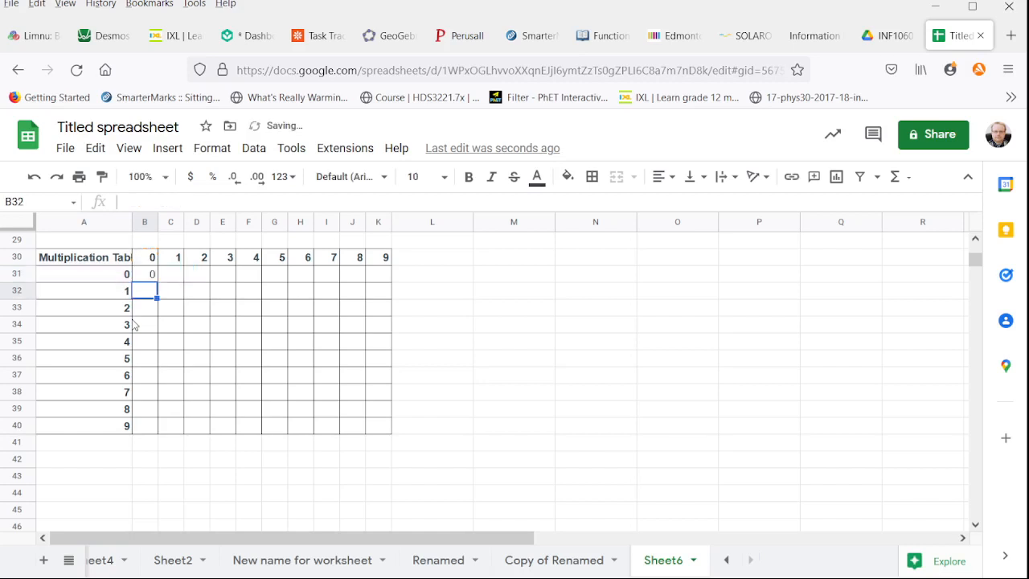
Fill the formula from B31 across to K31 and down to row 40, and widen column A to fit the table title
{"action": "left_click", "coordinate": [148, 277]}
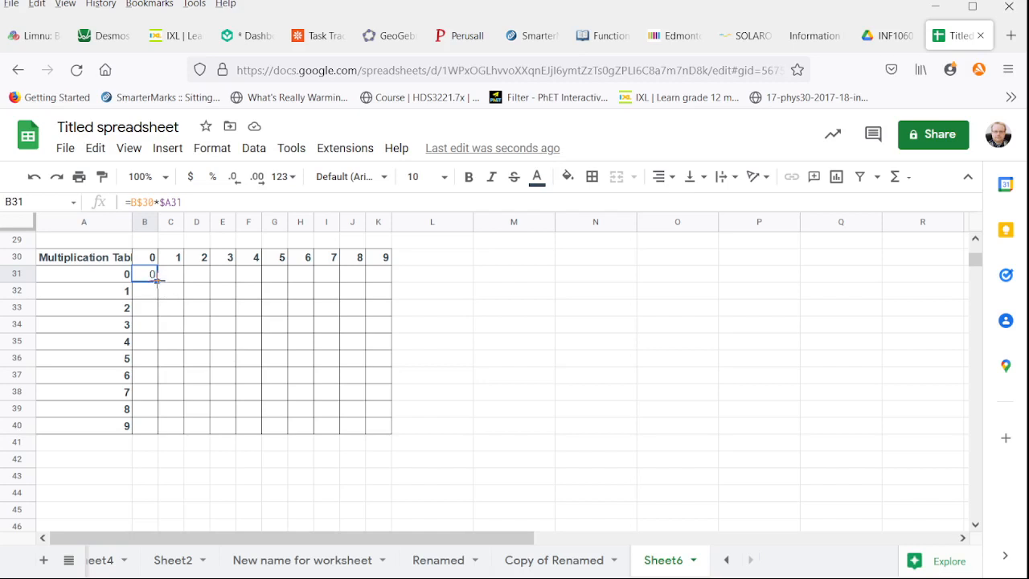
{"action": "left_click_drag", "start_coordinate": [157, 279], "coordinate": [231, 299]}
{"action": "left_click_drag", "start_coordinate": [328, 293], "coordinate": [380, 287]}
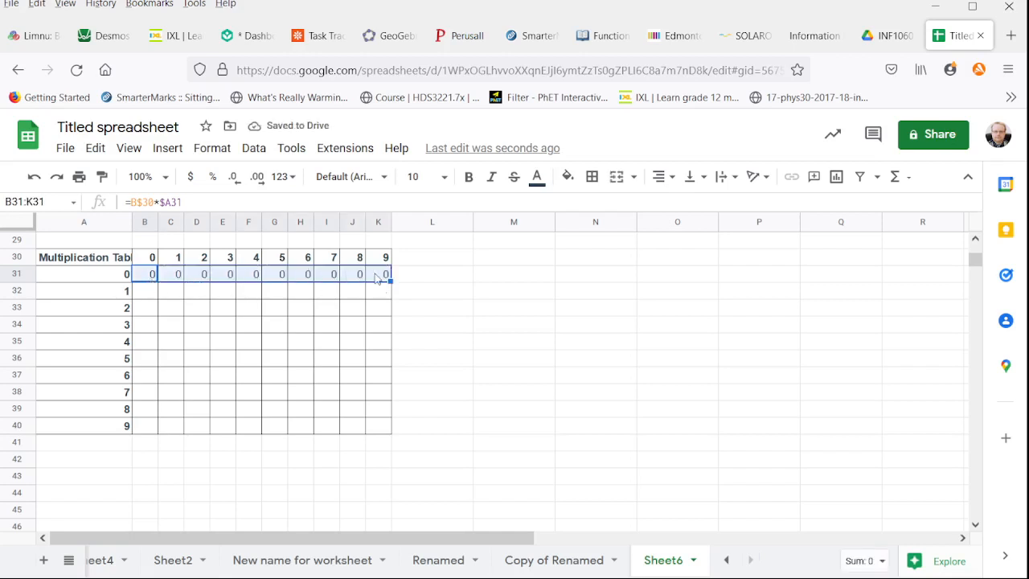
{"action": "left_click_drag", "start_coordinate": [389, 279], "coordinate": [386, 428]}
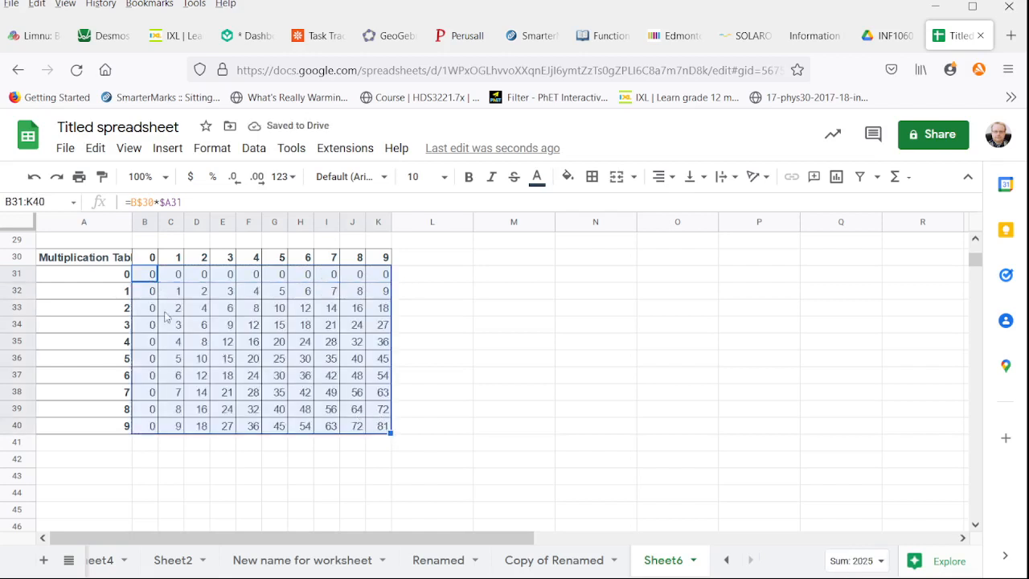
{"action": "left_click", "coordinate": [500, 428]}
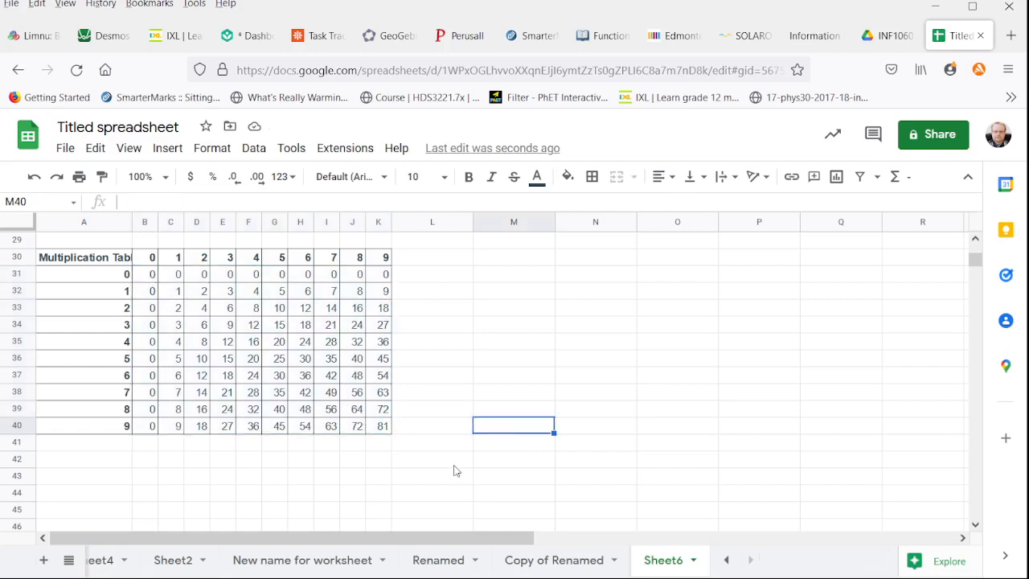
{"action": "left_click_drag", "start_coordinate": [132, 222], "coordinate": [144, 222]}
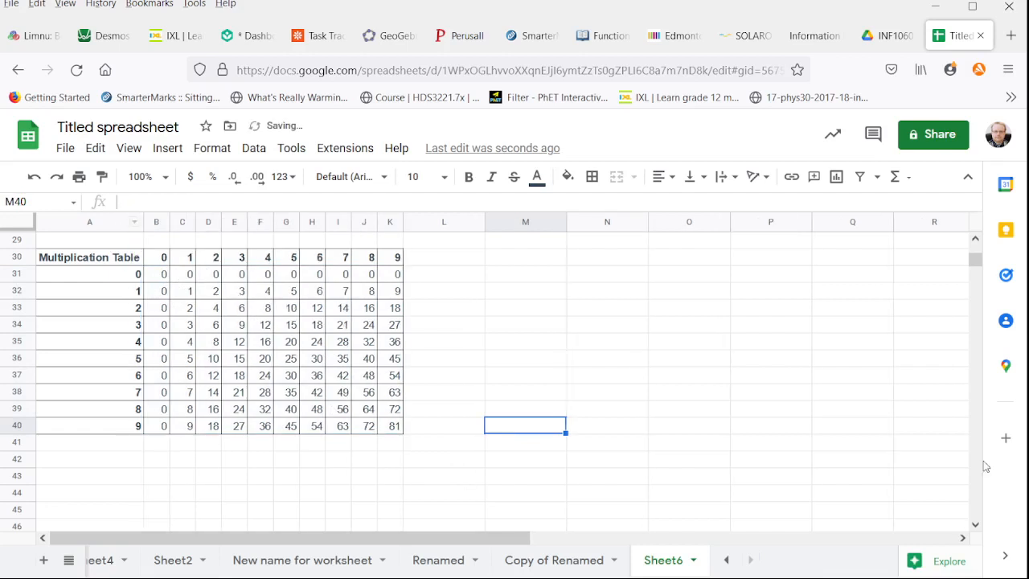
Examine the formulas in various cells of the multiplication table to compare how their mixed references adjust
{"action": "left_click", "coordinate": [270, 364]}
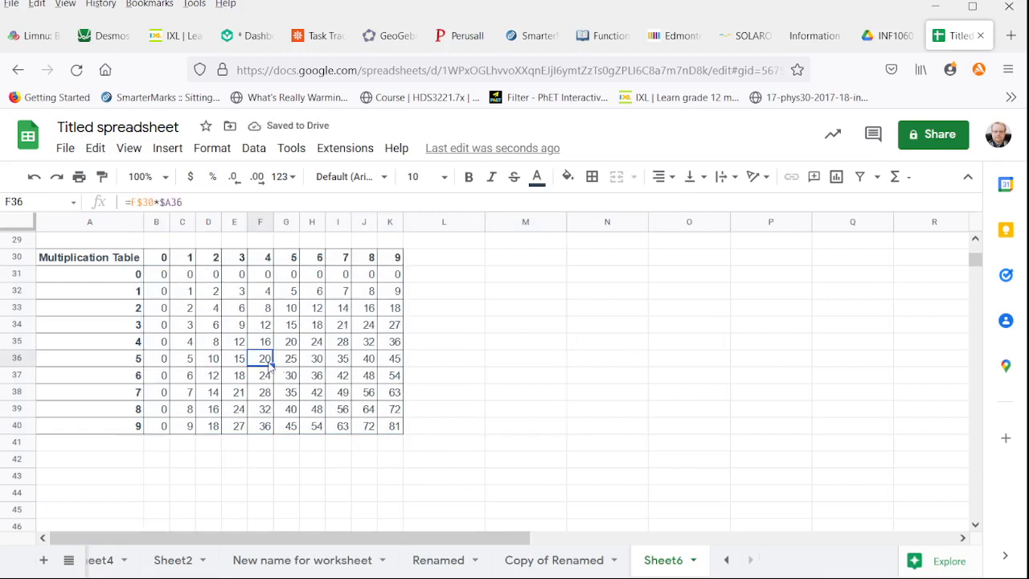
{"action": "left_click", "coordinate": [218, 390]}
{"action": "left_click", "coordinate": [315, 388]}
{"action": "left_click", "coordinate": [320, 294]}
{"action": "left_click", "coordinate": [236, 328]}
{"action": "left_click", "coordinate": [336, 360]}
{"action": "left_click", "coordinate": [281, 393]}
{"action": "left_click", "coordinate": [213, 342]}
{"action": "left_click", "coordinate": [242, 292]}
{"action": "left_click", "coordinate": [254, 294]}
{"action": "left_click", "coordinate": [239, 358]}
{"action": "left_click", "coordinate": [339, 362]}
{"action": "left_click", "coordinate": [186, 374]}
{"action": "left_click", "coordinate": [189, 310]}
{"action": "left_click", "coordinate": [279, 313]}
{"action": "left_click", "coordinate": [288, 362]}
{"action": "left_click", "coordinate": [231, 378]}
{"action": "left_click", "coordinate": [209, 310]}
{"action": "left_click", "coordinate": [269, 293]}
{"action": "left_click", "coordinate": [343, 294]}
{"action": "left_click", "coordinate": [385, 294]}
{"action": "left_click", "coordinate": [288, 344]}
{"action": "left_click", "coordinate": [279, 307]}
{"action": "left_click", "coordinate": [217, 342]}
{"action": "left_click", "coordinate": [281, 358]}
{"action": "left_click", "coordinate": [231, 391]}
{"action": "left_click", "coordinate": [191, 311]}
{"action": "left_click", "coordinate": [159, 359]}
{"action": "left_click", "coordinate": [184, 387]}
{"action": "left_click", "coordinate": [265, 343]}
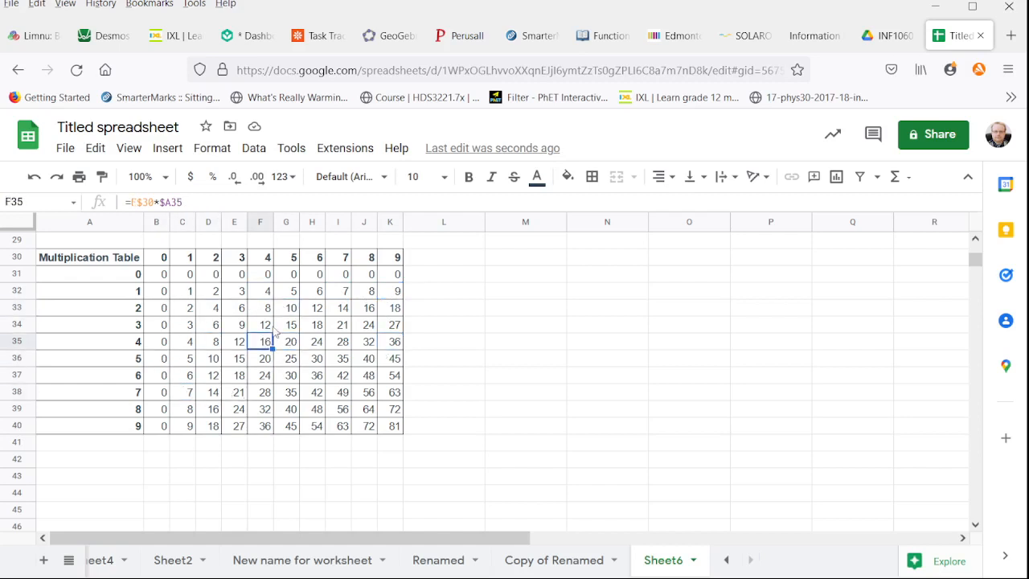
{"action": "left_click", "coordinate": [332, 310]}
{"action": "left_click", "coordinate": [344, 364]}
{"action": "left_click", "coordinate": [277, 393]}
{"action": "left_click", "coordinate": [233, 324]}
{"action": "left_click", "coordinate": [192, 296]}
{"action": "left_click", "coordinate": [191, 341]}
{"action": "left_click", "coordinate": [180, 394]}
{"action": "left_click", "coordinate": [291, 328]}
{"action": "left_click", "coordinate": [366, 341]}
{"action": "left_click", "coordinate": [366, 392]}
{"action": "left_click", "coordinate": [257, 360]}
{"action": "left_click", "coordinate": [236, 297]}
{"action": "left_click", "coordinate": [318, 310]}
{"action": "left_click", "coordinate": [258, 375]}
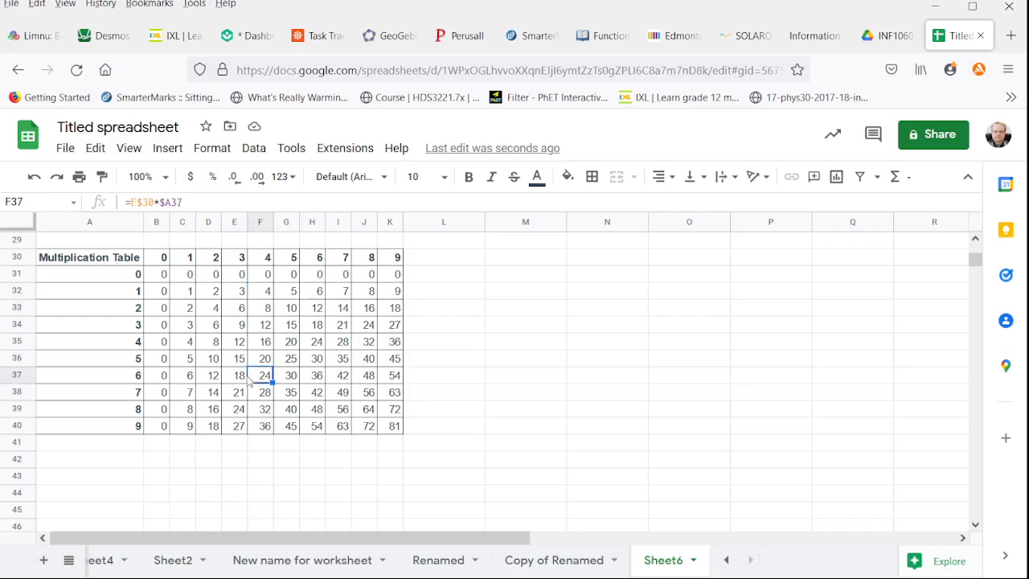